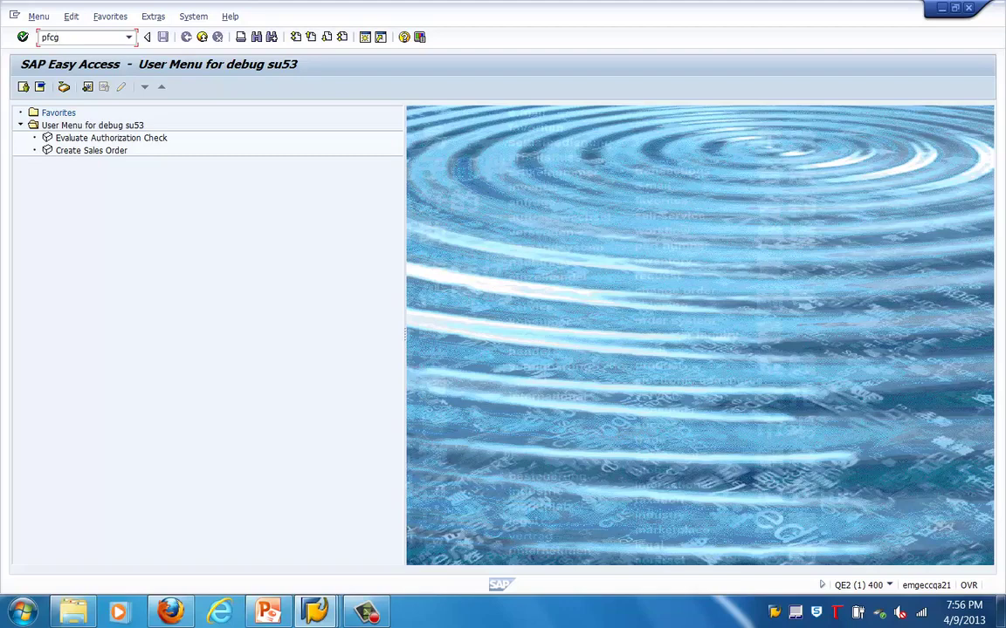
Launch transaction PFCG (Role Maintenance) from the command field.
key("Return")
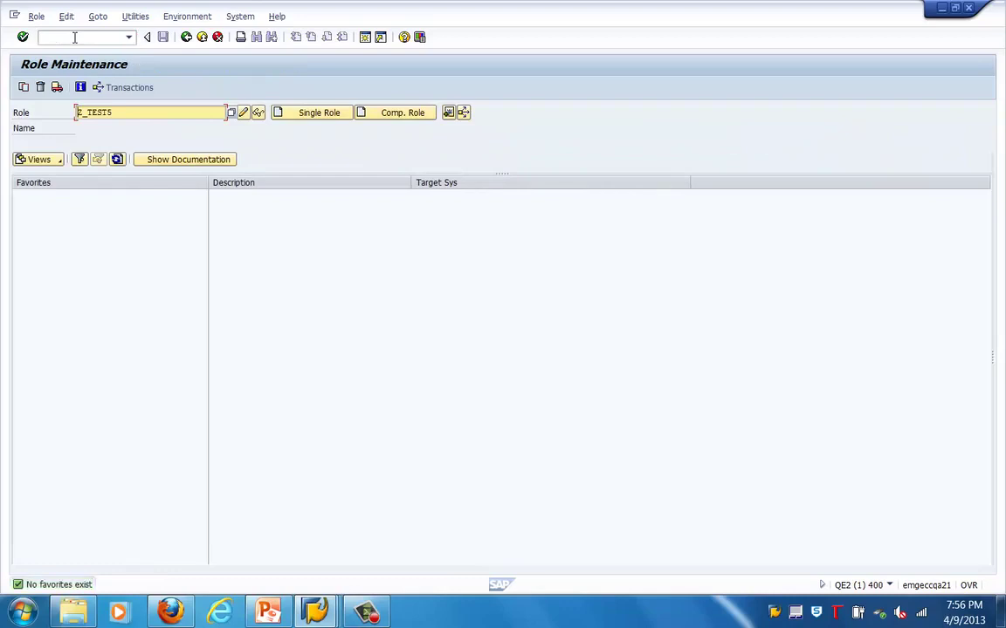
Change the role name to Z_TEST51 and start creating it as a single role.
left_click(127, 112)
type("1")
left_click(321, 116)
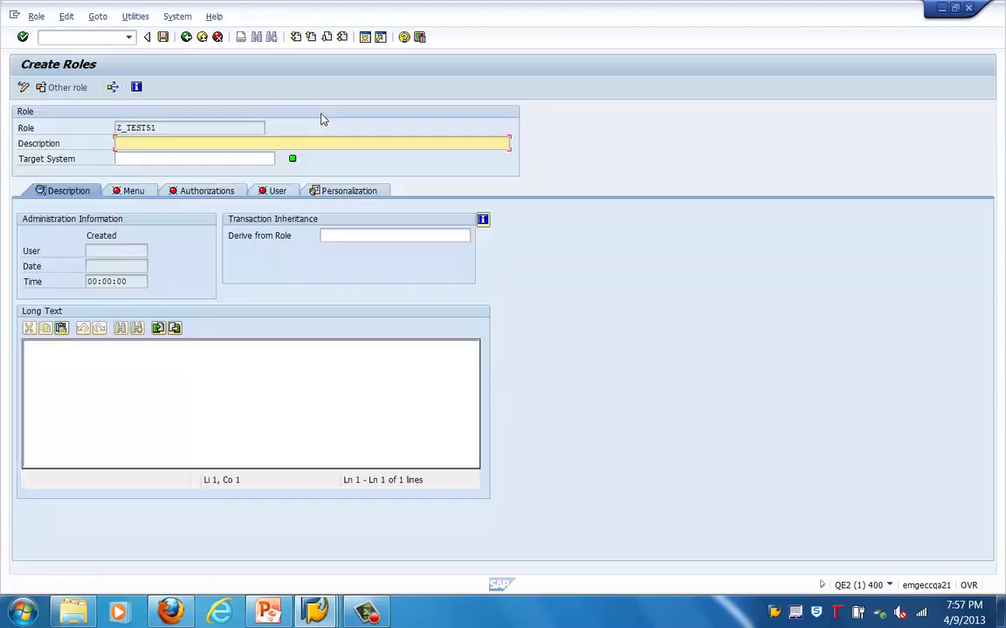
Save role Z_TEST51 when entering its Menu tab, then bring up the transaction assignment list.
left_click(131, 192)
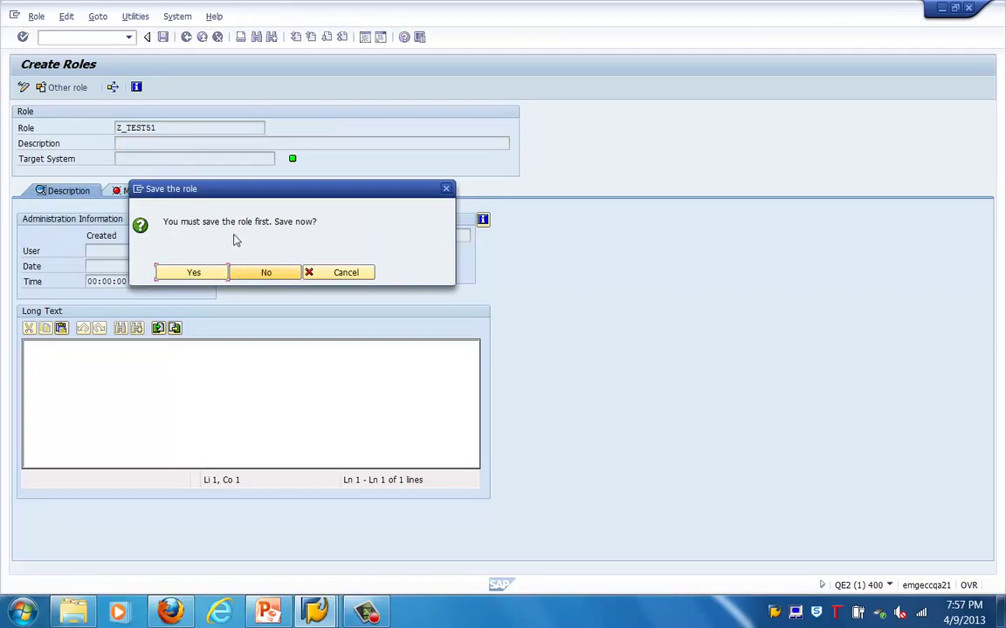
left_click(199, 276)
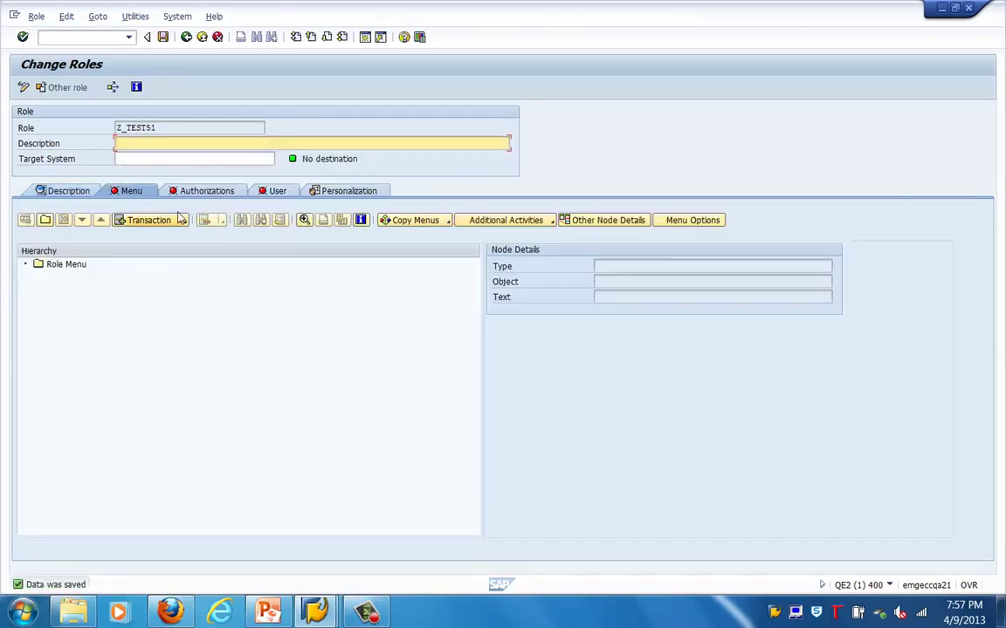
left_click(155, 220)
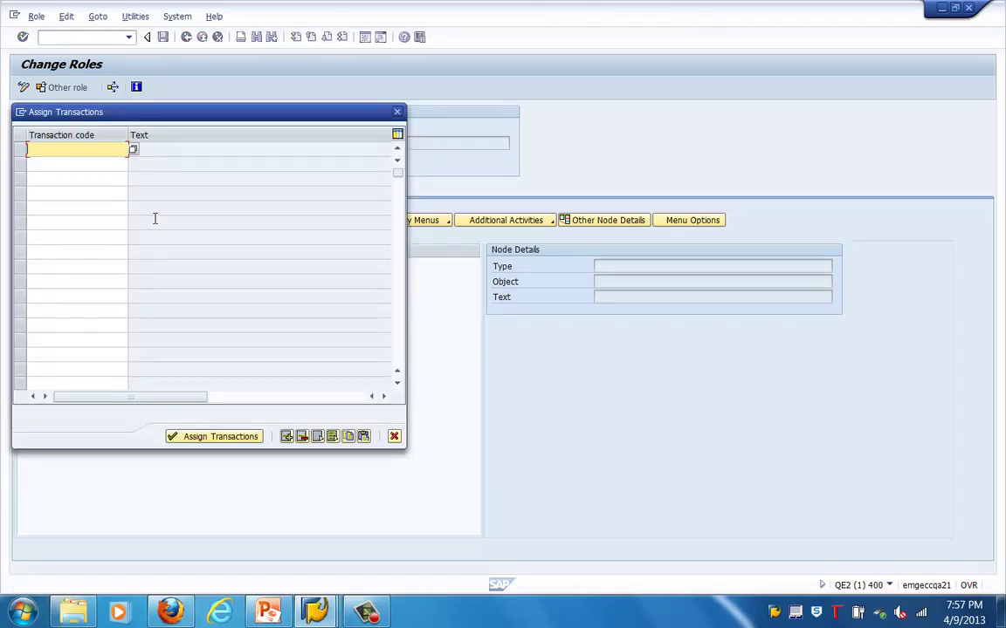
Assign transaction VA01 (Create Sales Order) to the role menu and save the role.
type("va01")
key("Return")
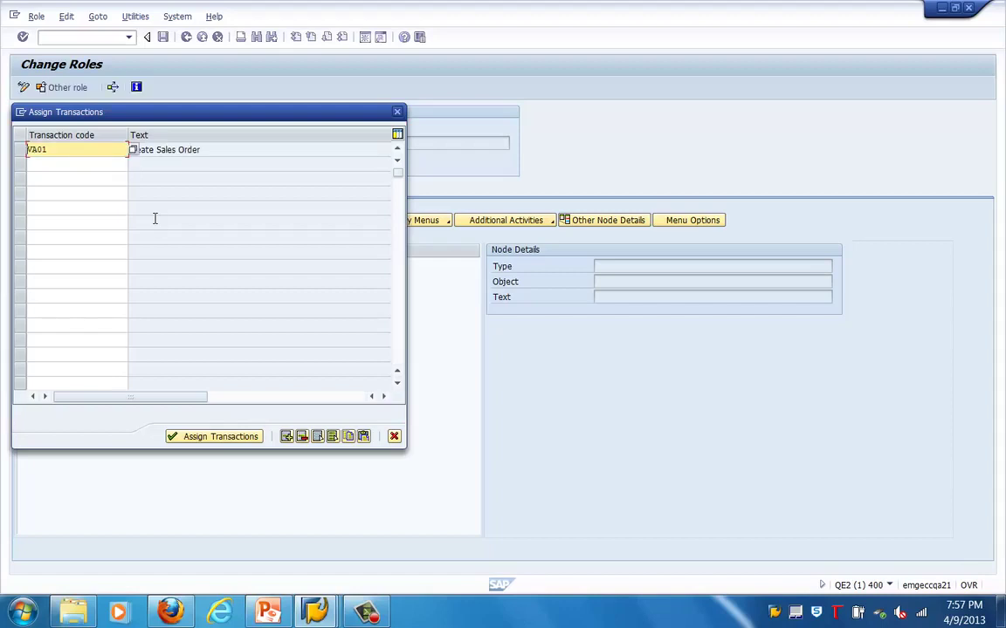
left_click(223, 439)
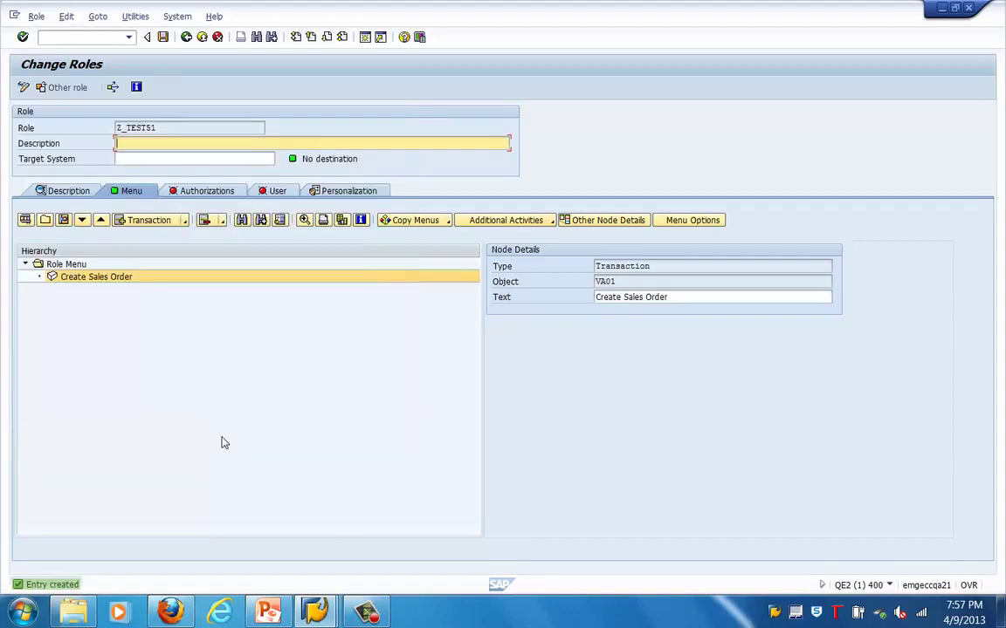
left_click(162, 37)
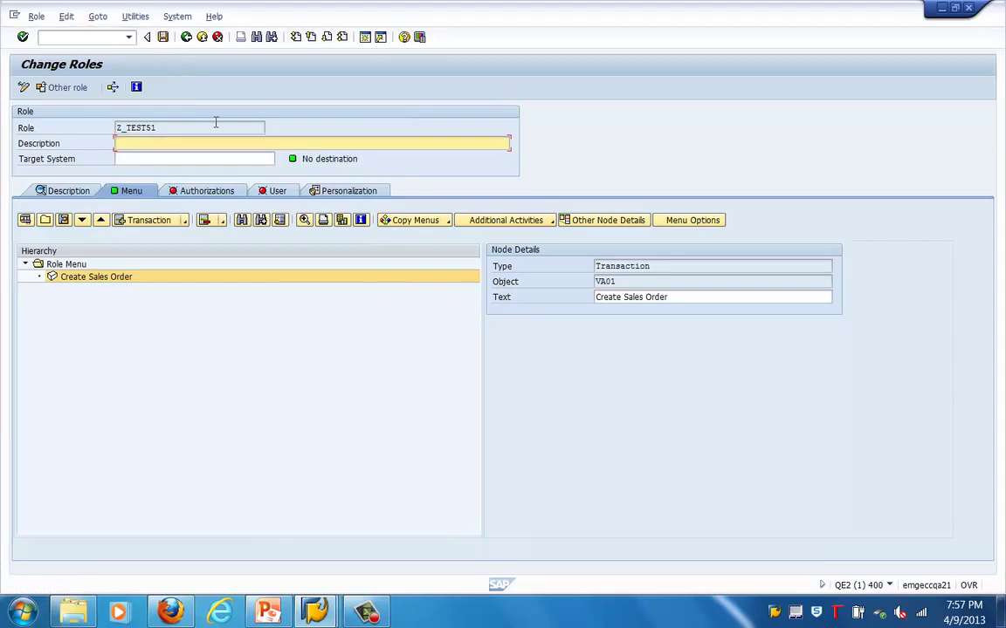
On the Authorizations tab, enter Change Authorization Data and acknowledge the information note.
left_click(201, 192)
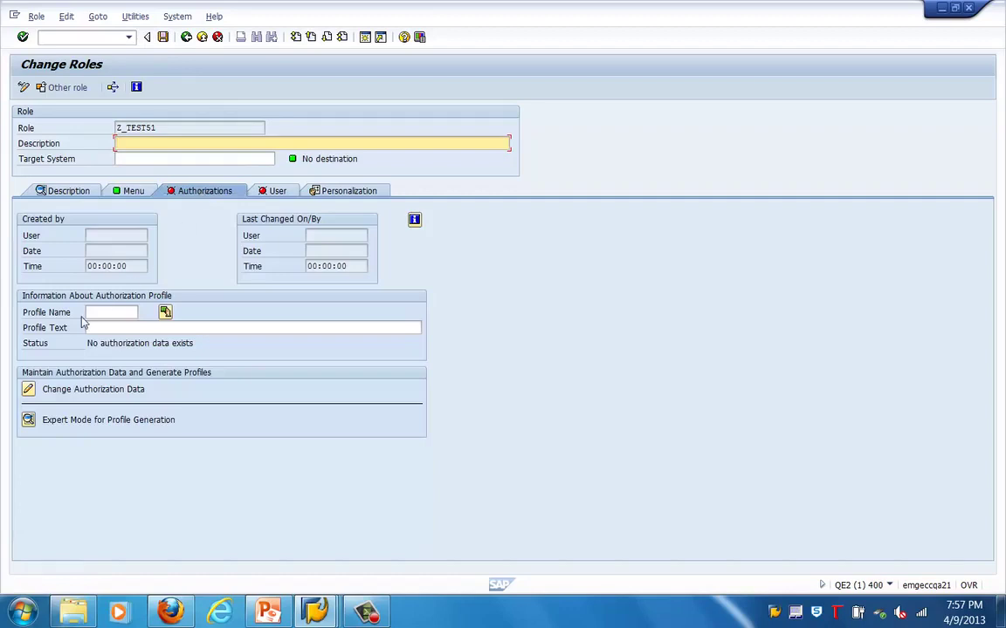
left_click(28, 390)
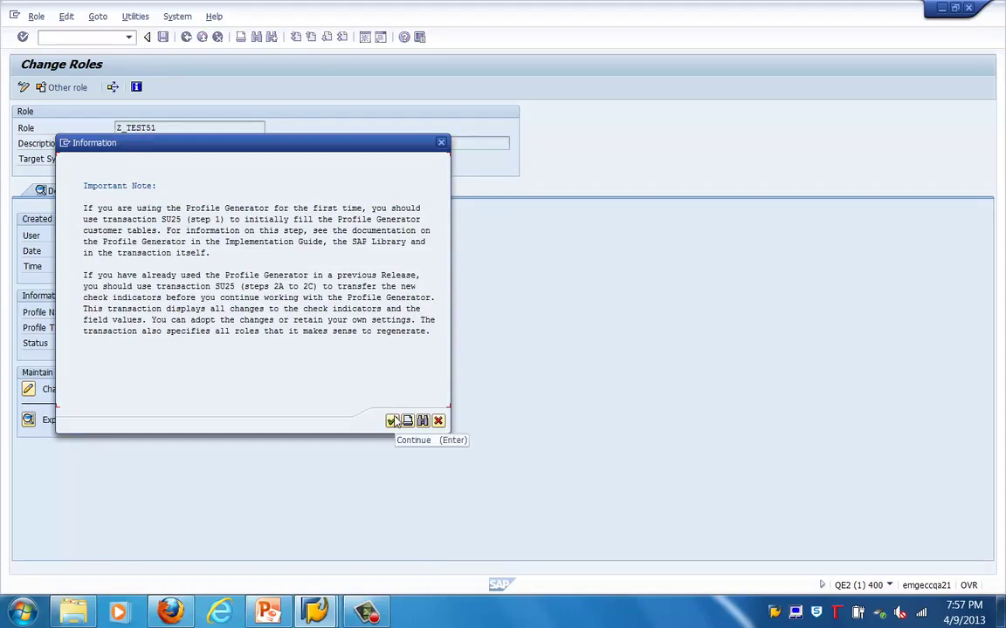
left_click(392, 421)
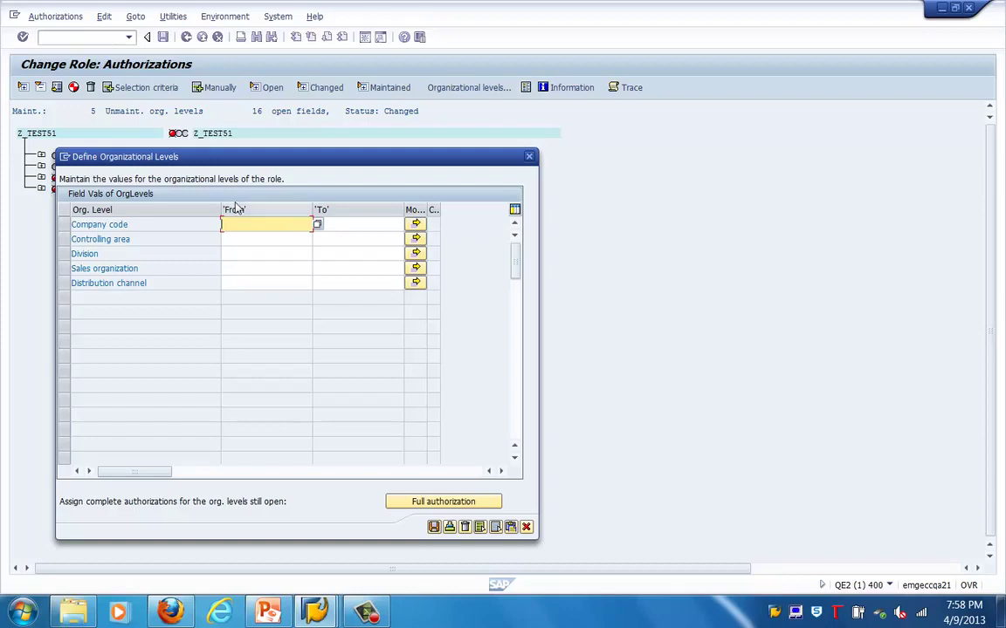
Create a new session from the Define Organizational Levels window's system menu.
left_click(65, 157)
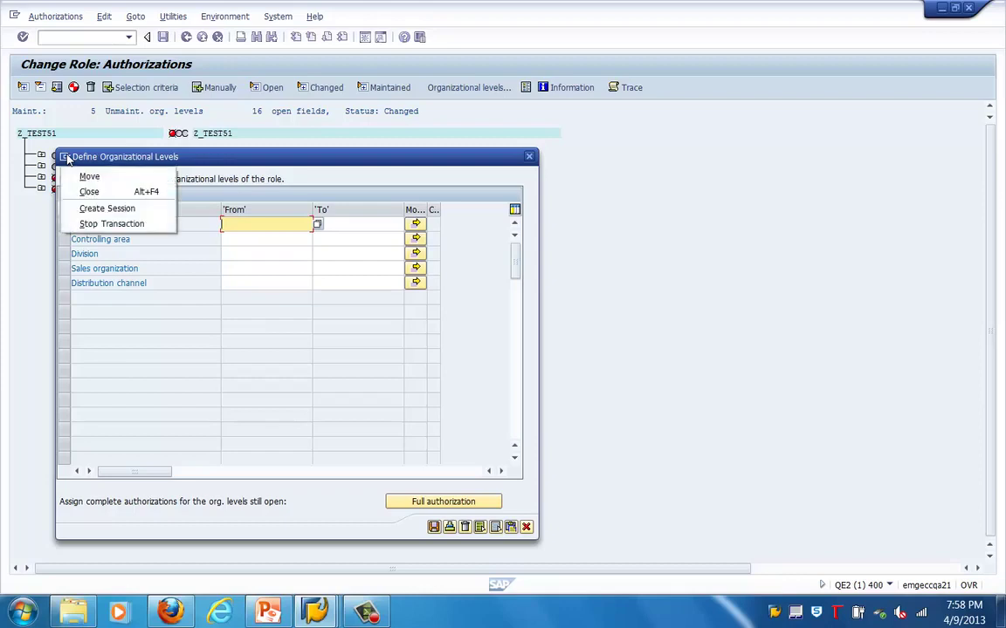
left_click(98, 208)
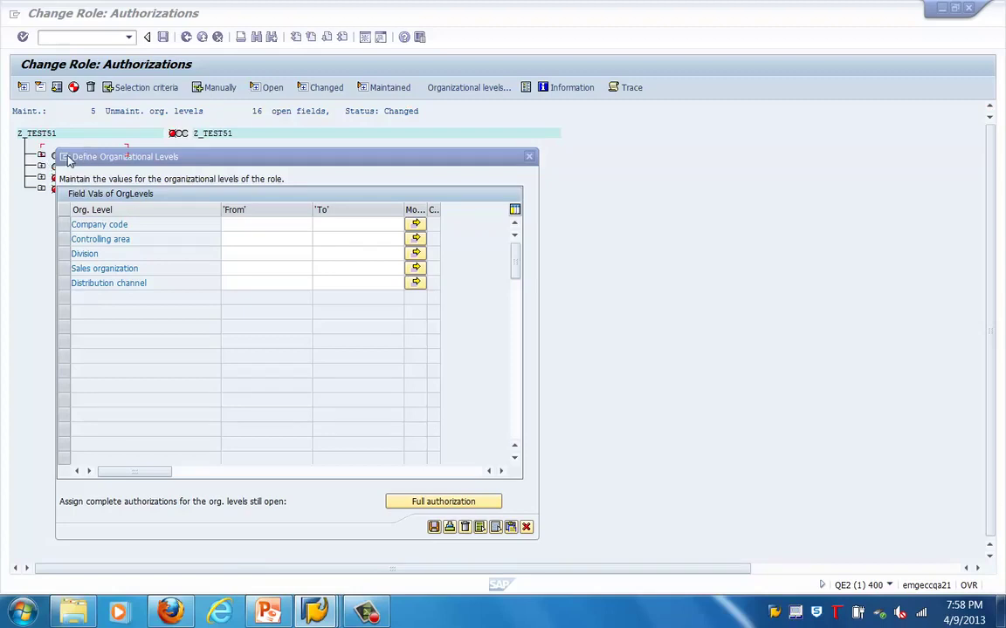
left_click(367, 614)
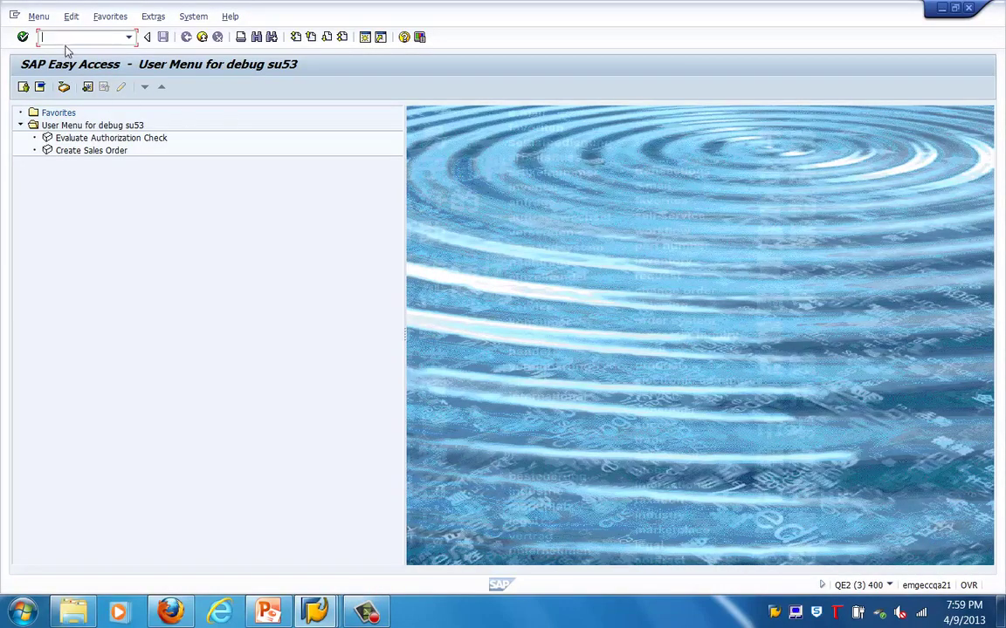
Run transaction SPRO and open the SAP Reference IMG.
type("spro")
key("Return")
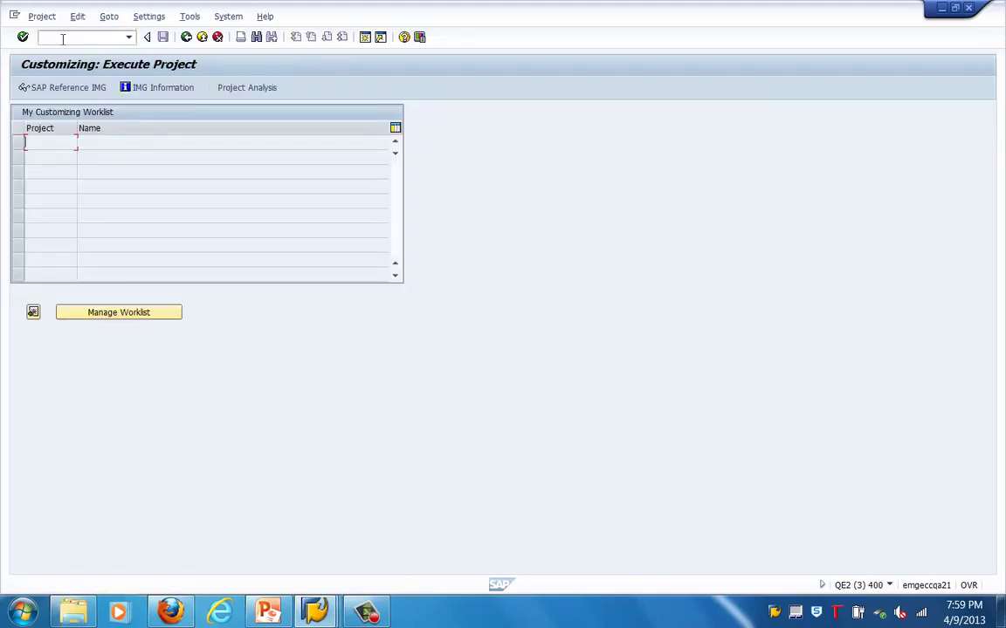
left_click(45, 91)
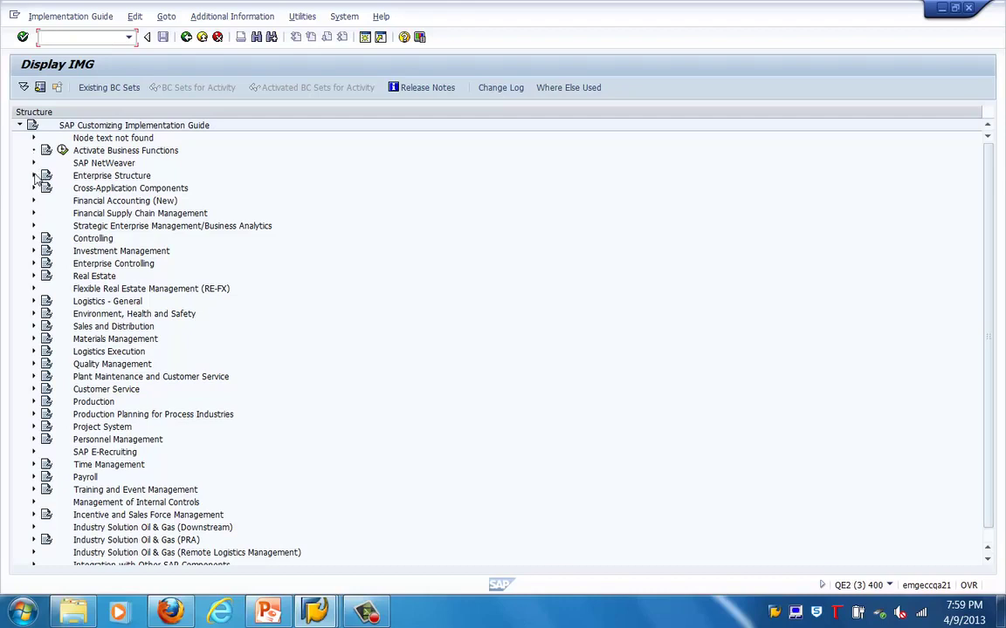
Expand Enterprise Structure > Definition > Financial Accounting and review its Define company, Business Area, Functional Area, FM Area activities.
left_click(34, 176)
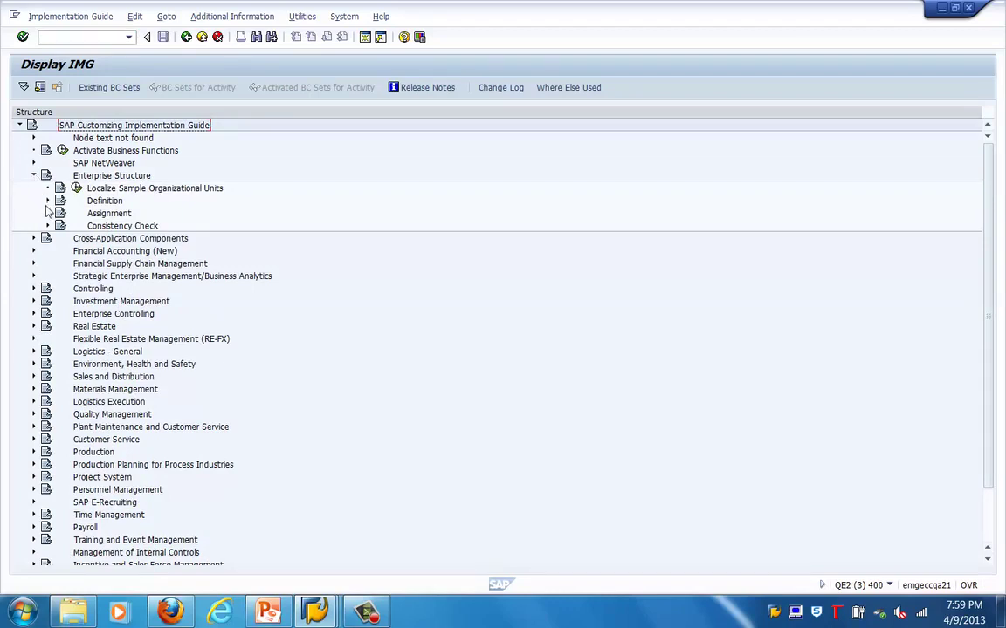
left_click(47, 201)
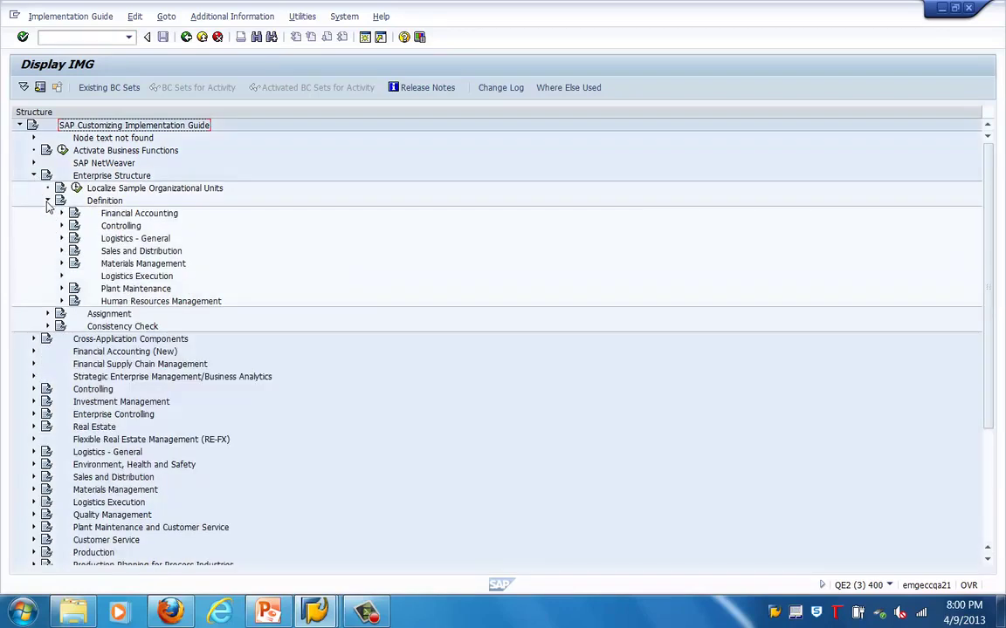
left_click(112, 217)
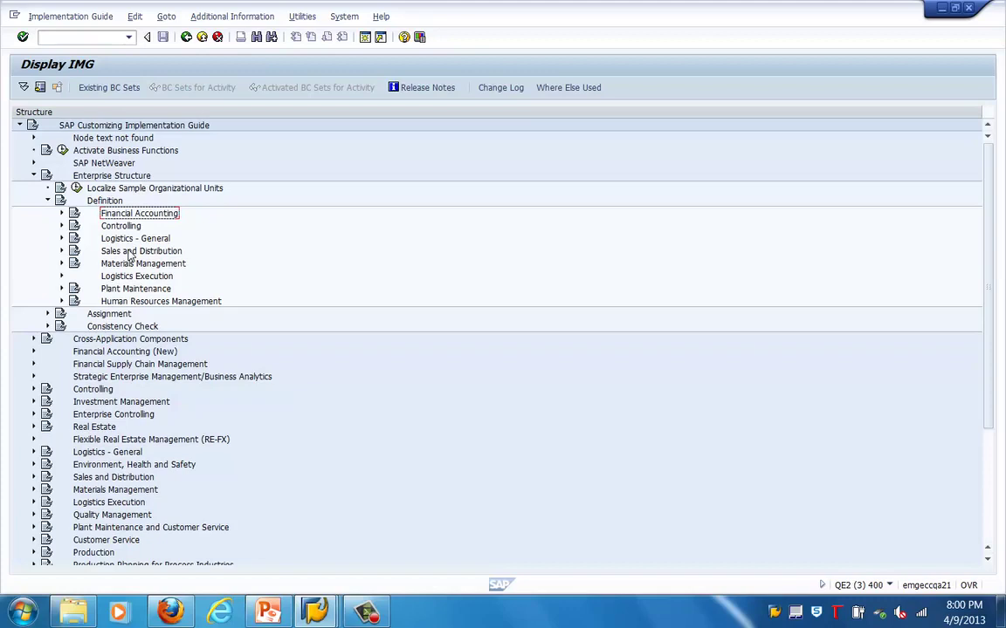
left_click(61, 213)
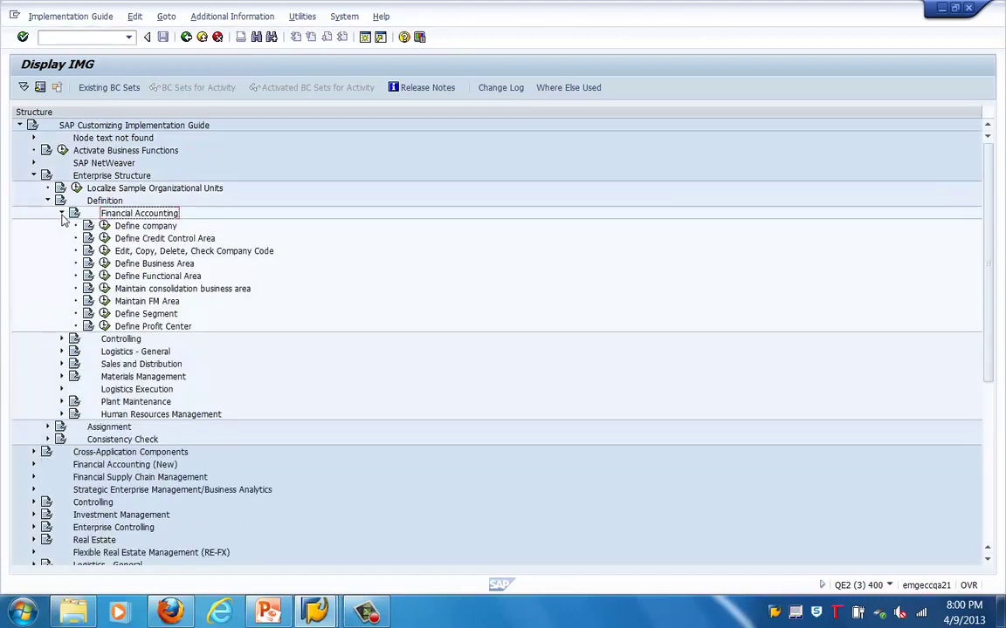
left_click(124, 226)
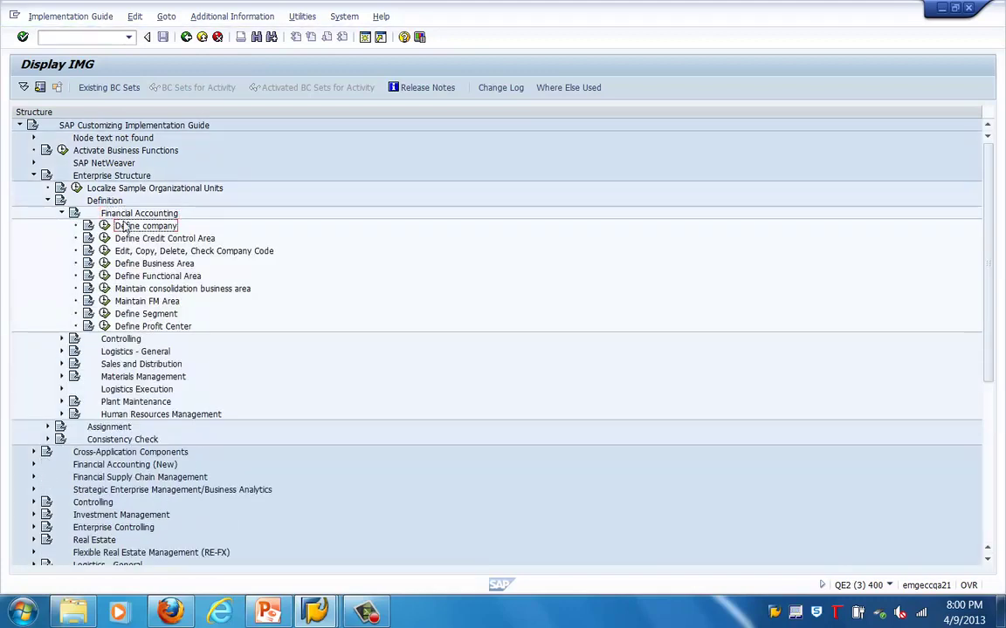
left_click(119, 266)
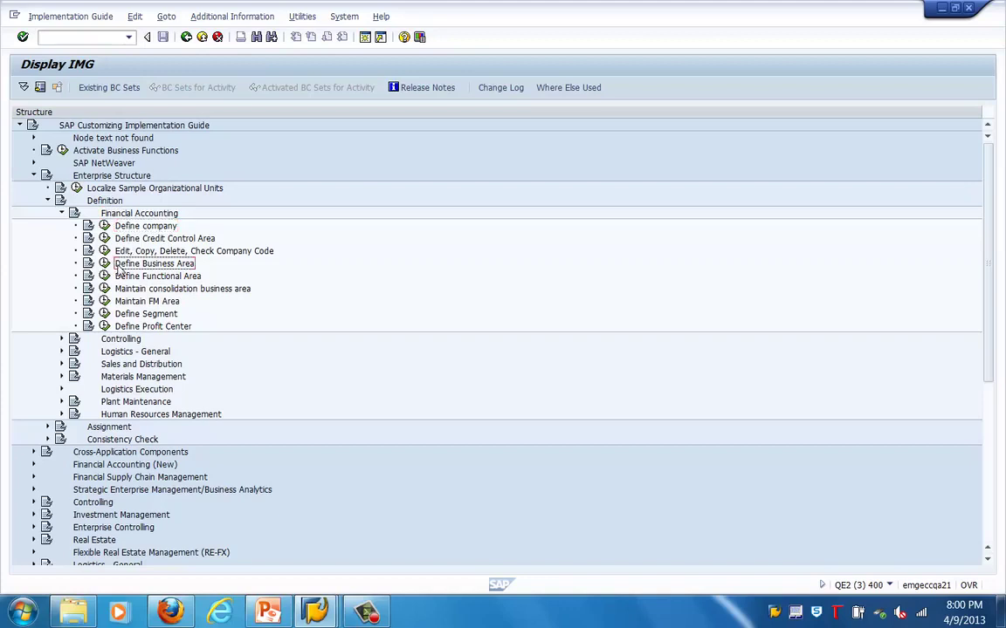
left_click(120, 277)
left_click(125, 301)
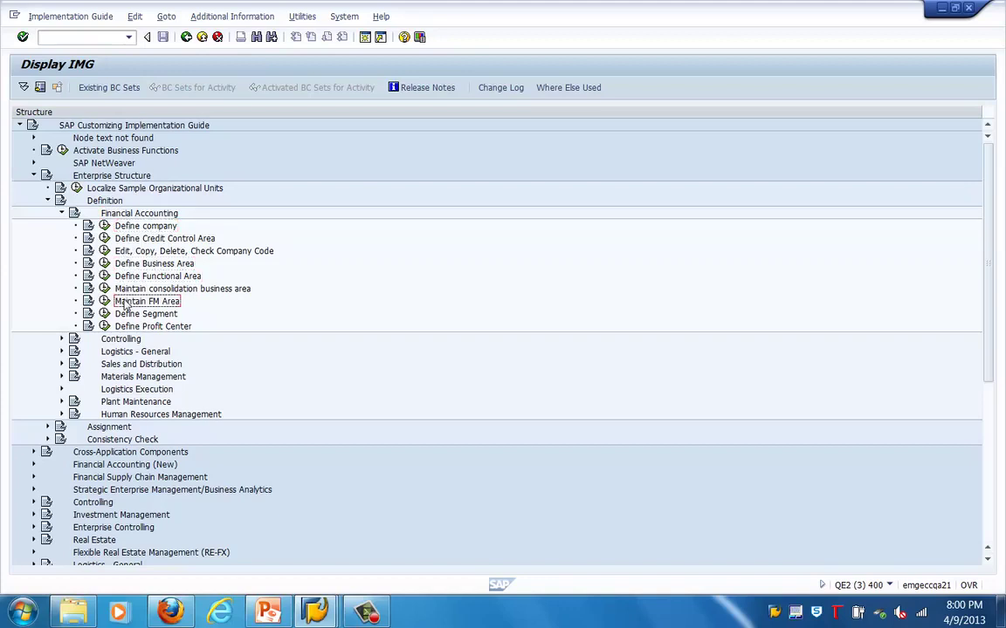
Expand Controlling, Logistics - General, Sales and Distribution and Logistics Execution, keeping the Windows colour scheme.
left_click(62, 339)
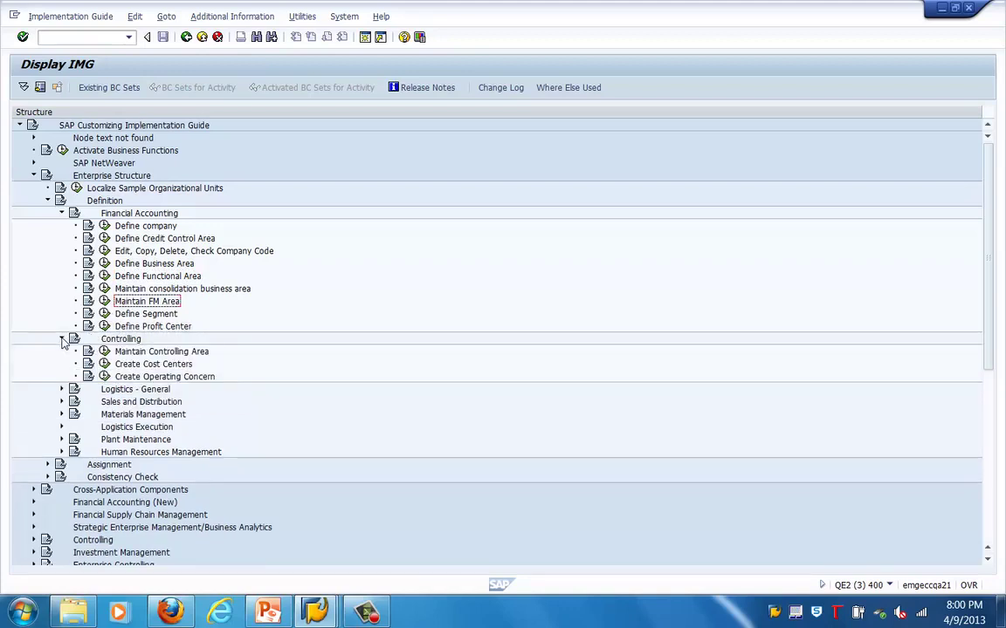
left_click(61, 390)
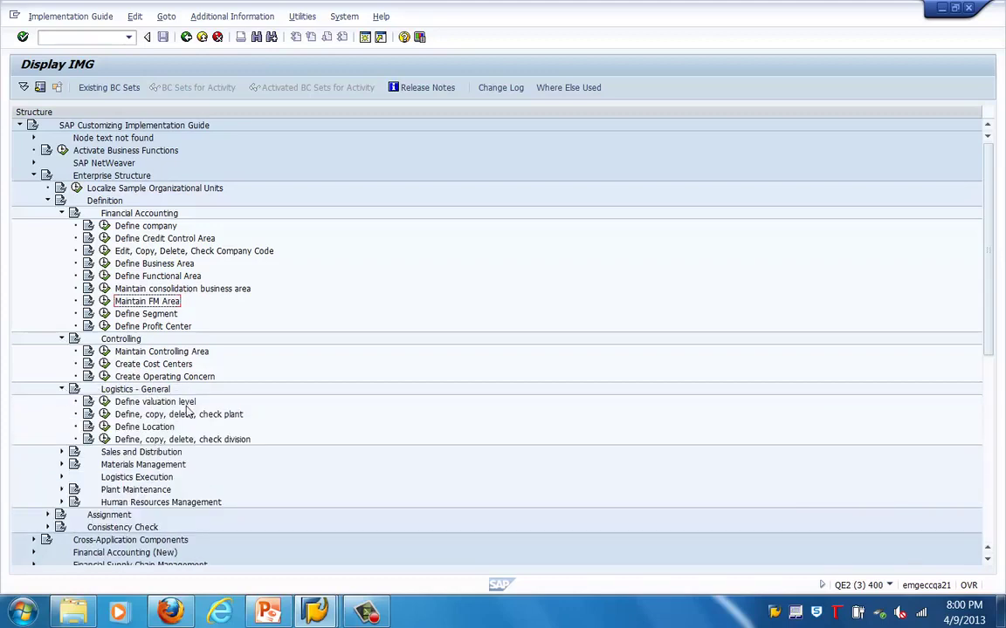
left_click(62, 452)
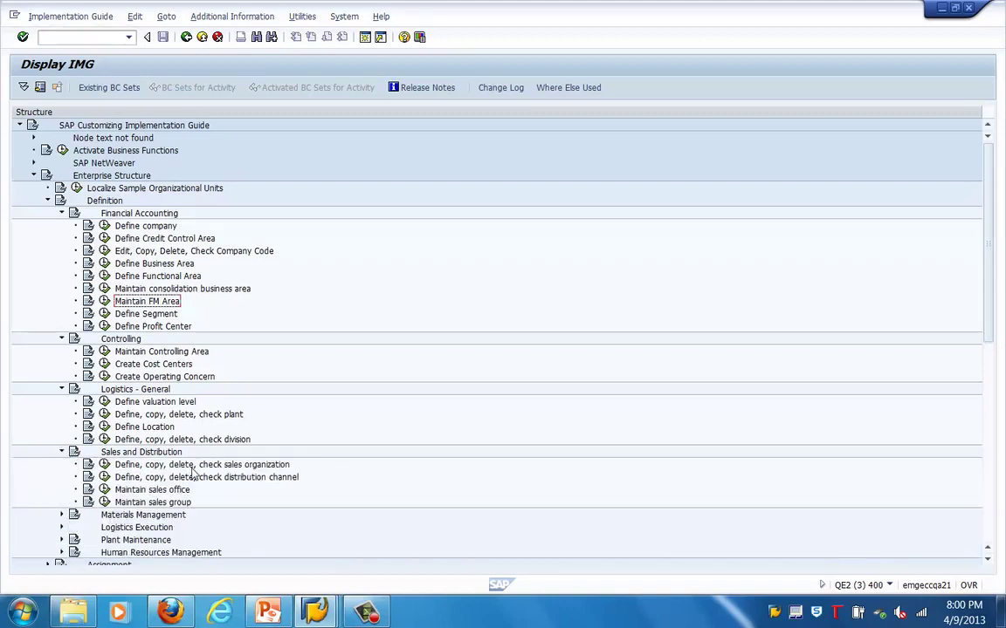
left_click(61, 528)
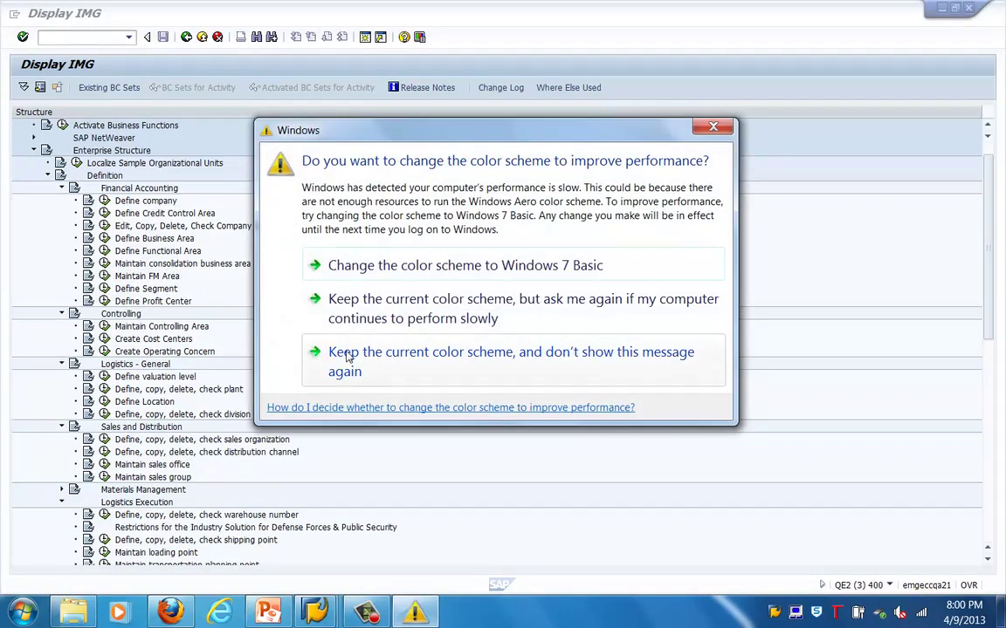
left_click(347, 356)
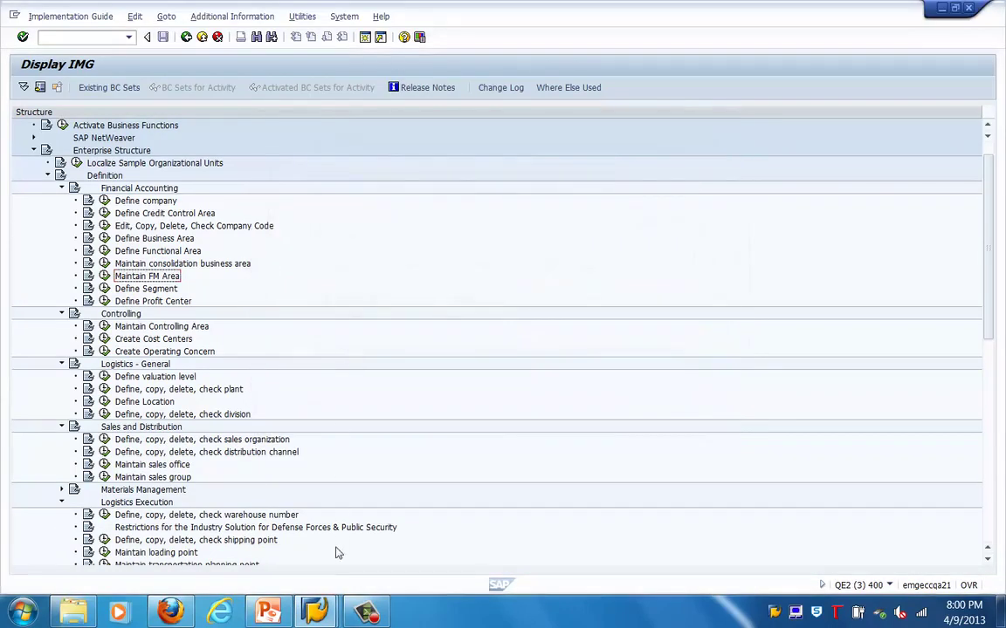
Switch back to the Change Role: Authorizations window with its Define Organizational Levels dialog.
left_click(315, 611)
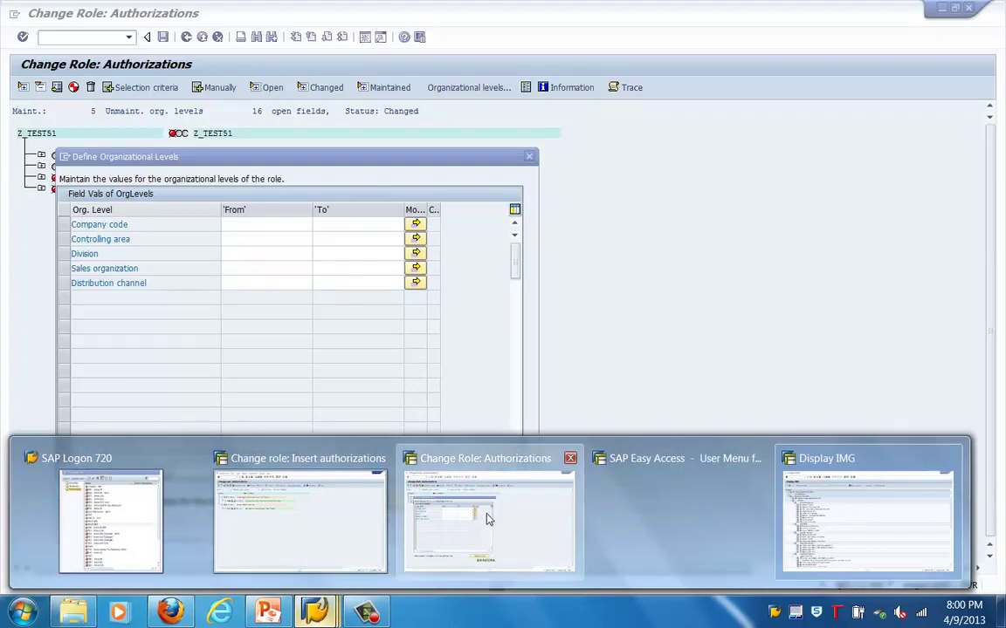
left_click(478, 531)
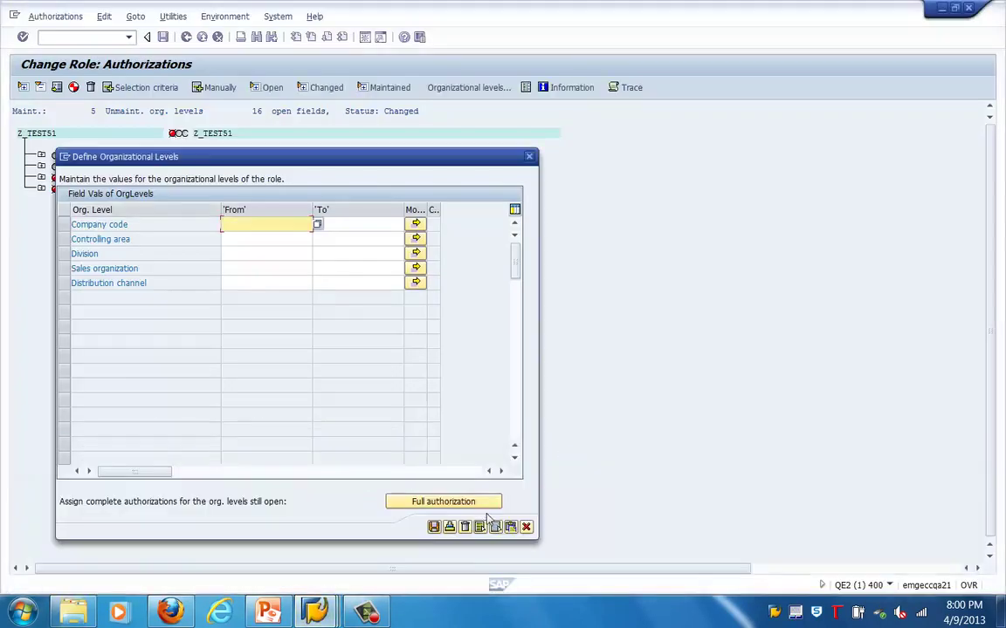
left_click(130, 224)
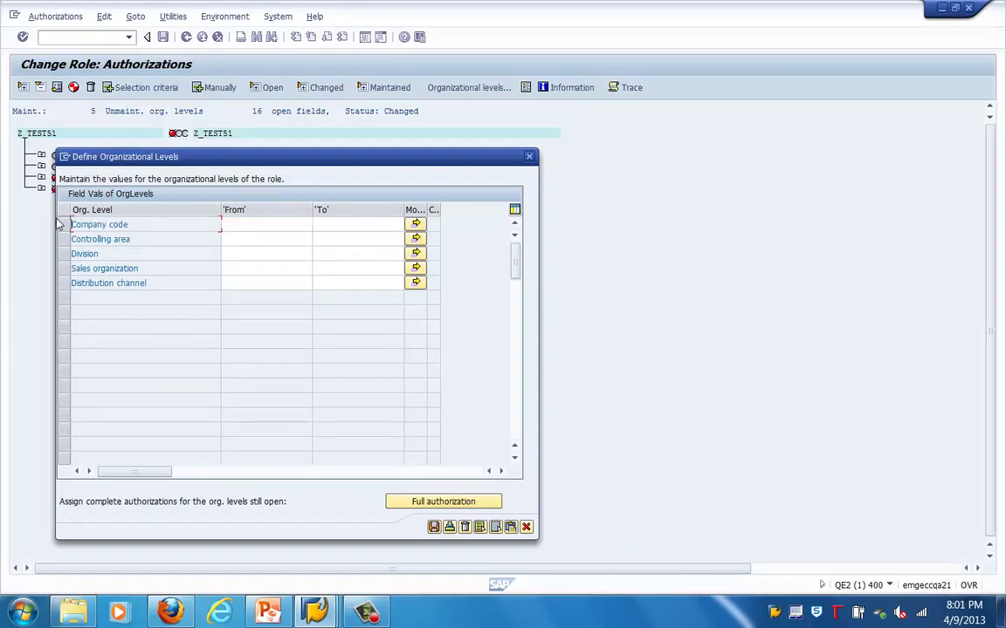
left_click(141, 243)
left_click(144, 255)
left_click(163, 271)
left_click(153, 282)
Search company codes matching C* for the Company code From field.
left_click(245, 226)
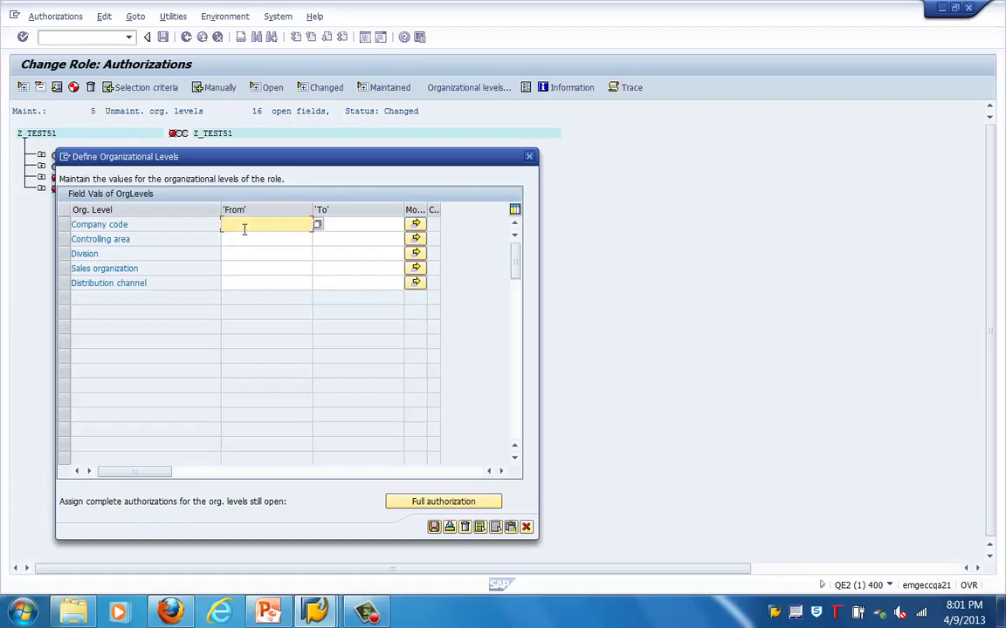
type("C*")
key("F4")
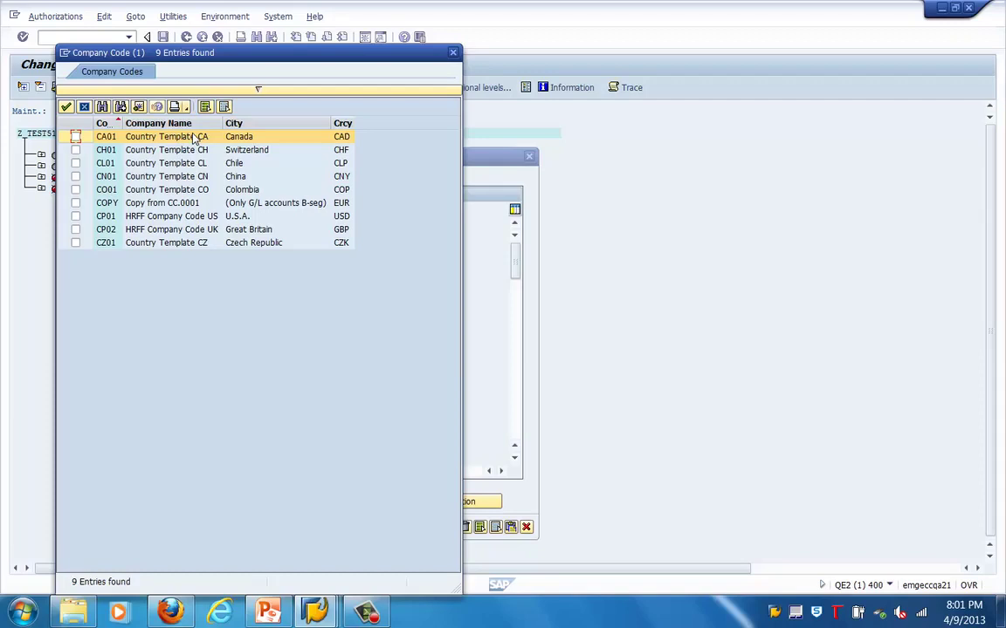
Tick company codes CA01, CH01 and CL01 in the value list and copy them into the org level.
left_click(75, 137)
left_click(76, 150)
left_click(75, 163)
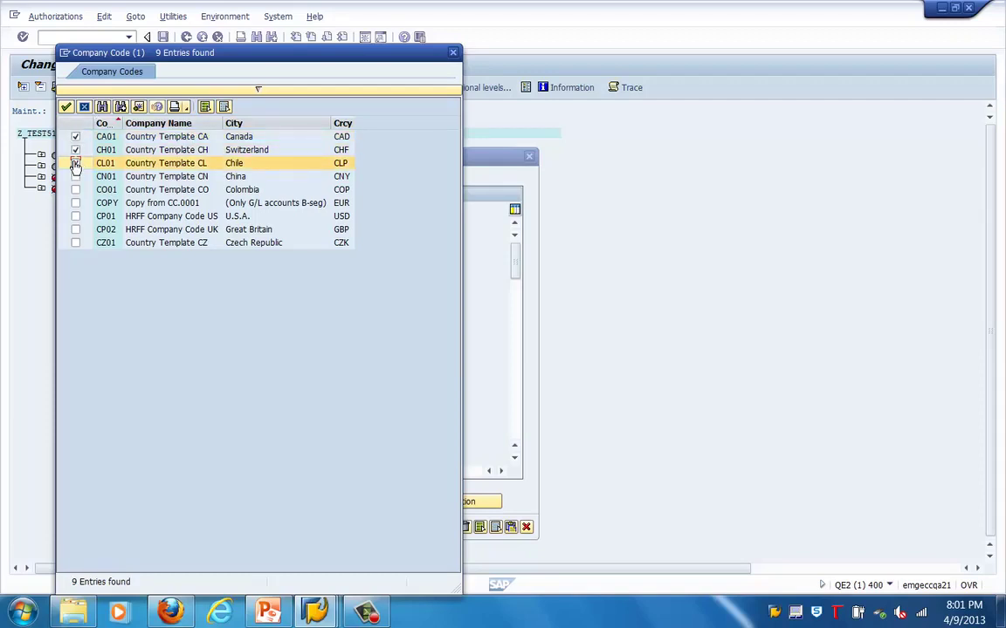
left_click(61, 92)
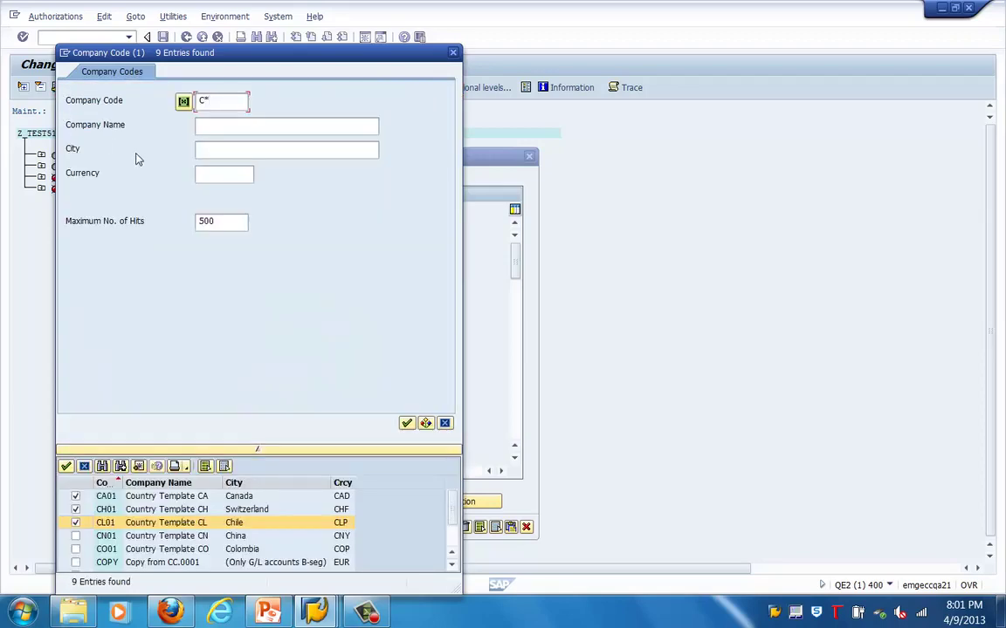
left_click(407, 423)
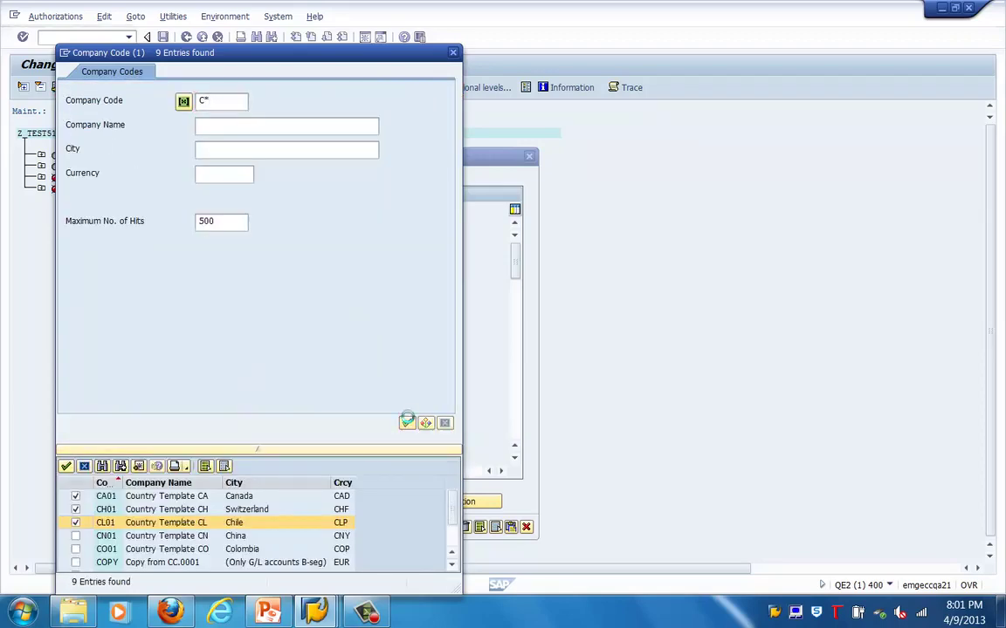
left_click(75, 137)
left_click(75, 150)
left_click(75, 163)
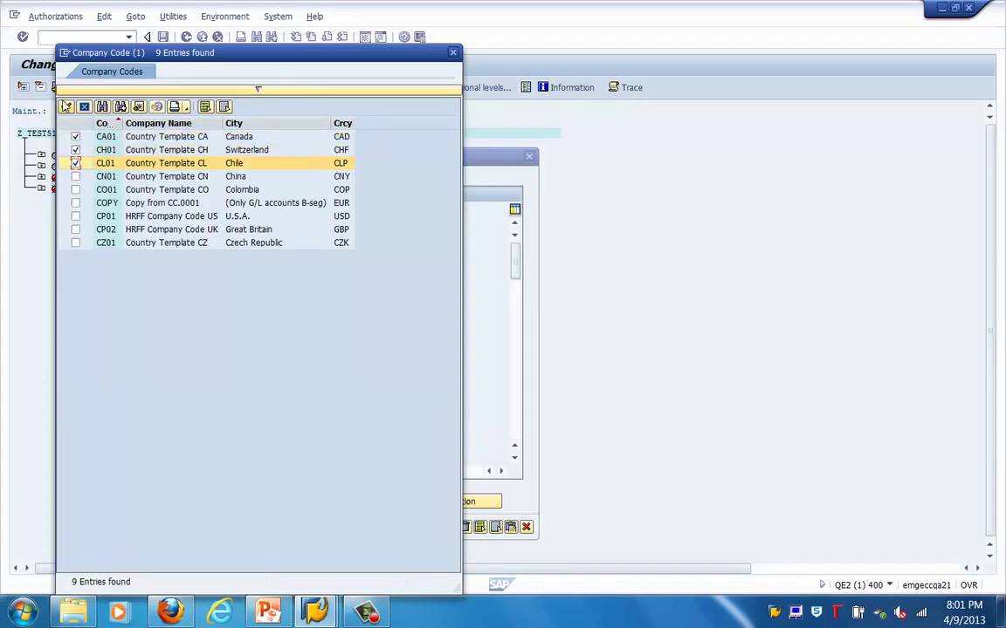
left_click(66, 106)
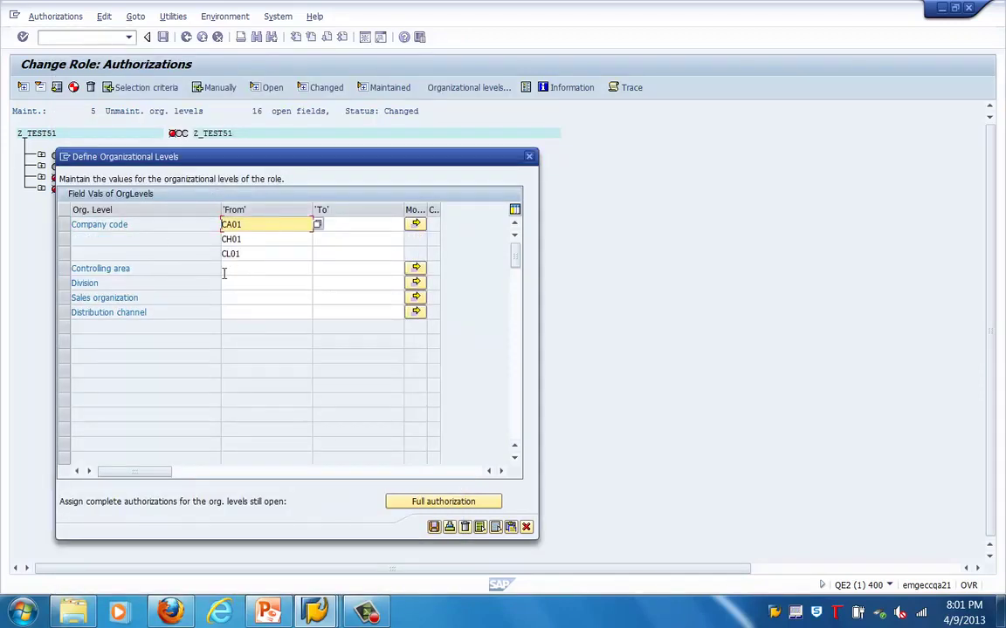
Save the company-code org level values and start generating the authorization profile for Z_TEST51.
left_click(433, 527)
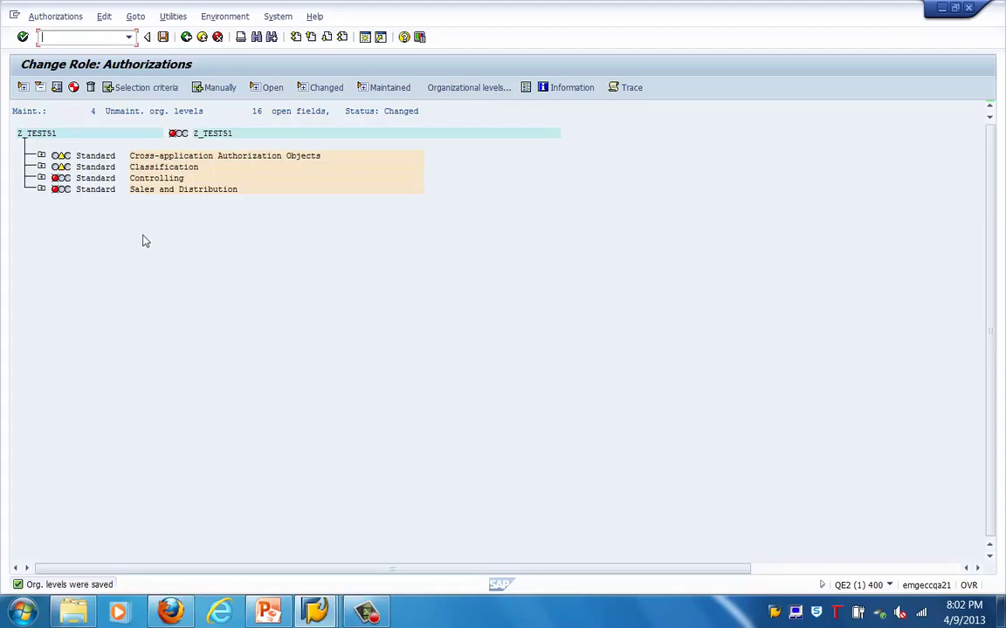
left_click(74, 89)
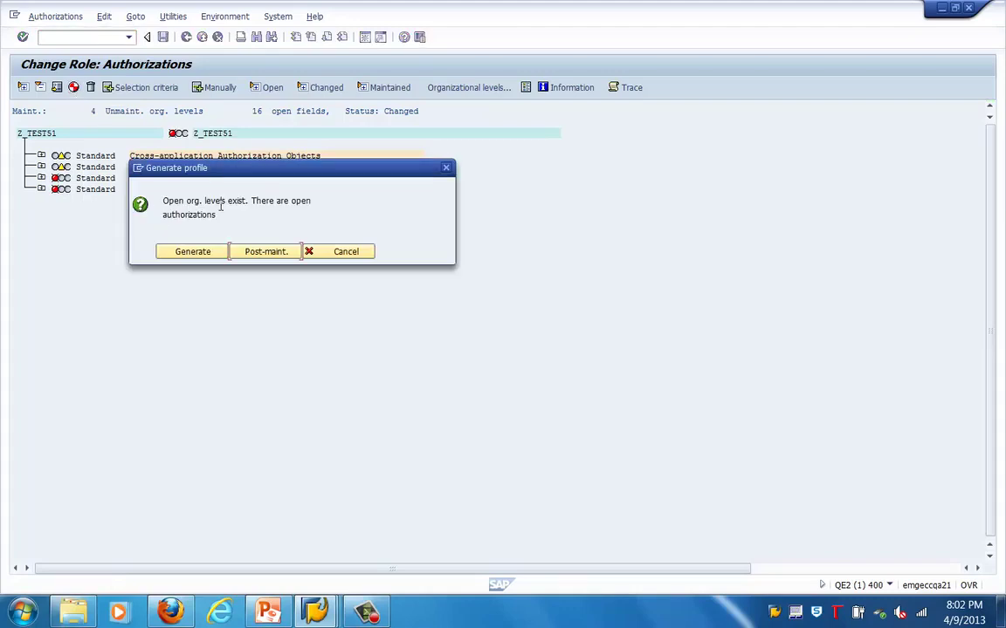
Generate authorization profile T-Q2730292 despite the open org levels, then return to the role overview.
left_click(265, 253)
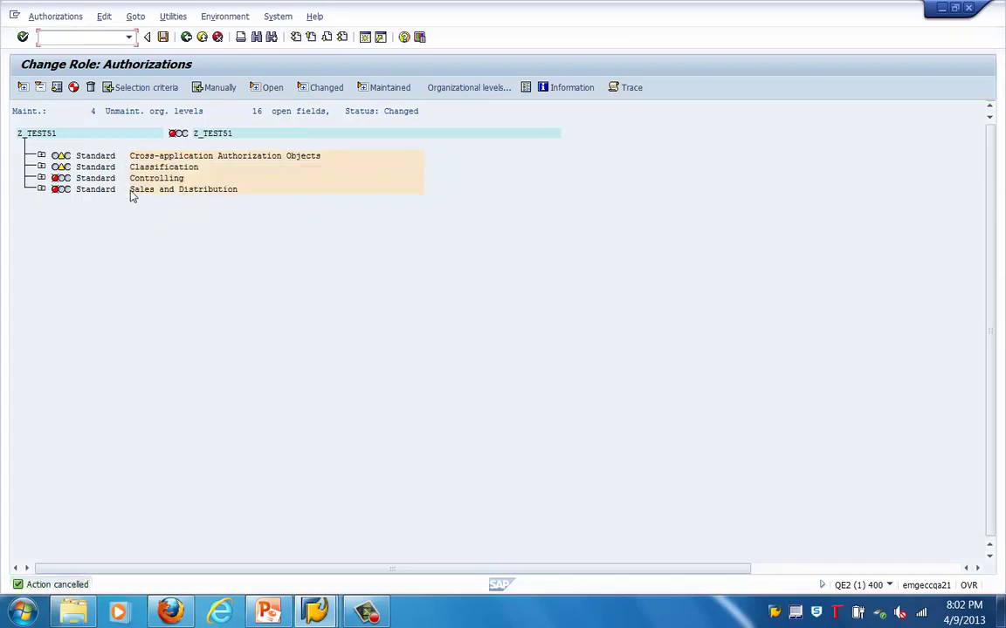
left_click(41, 156)
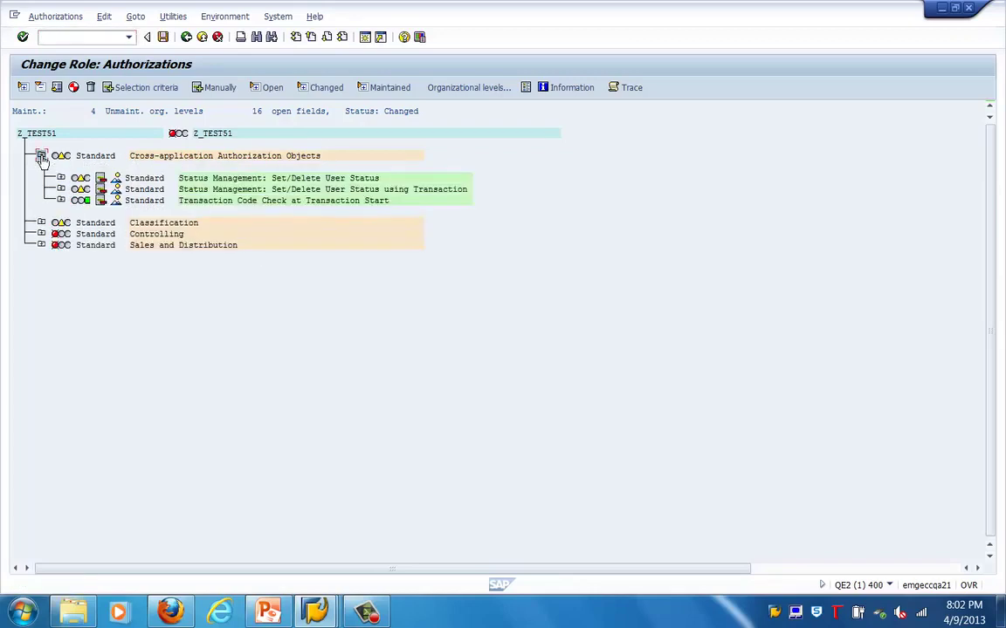
left_click(74, 88)
left_click(197, 254)
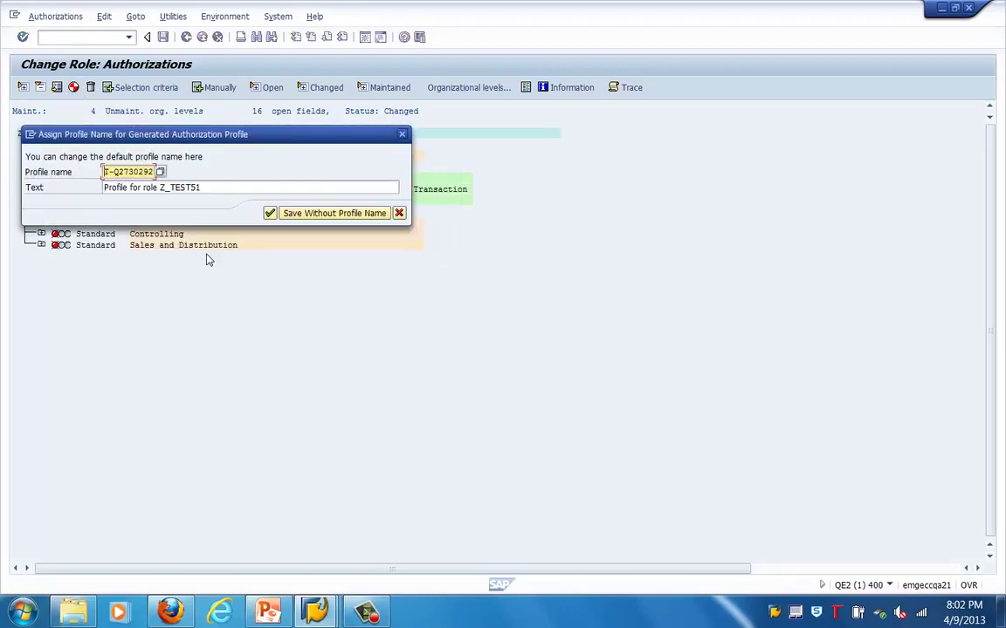
left_click(270, 214)
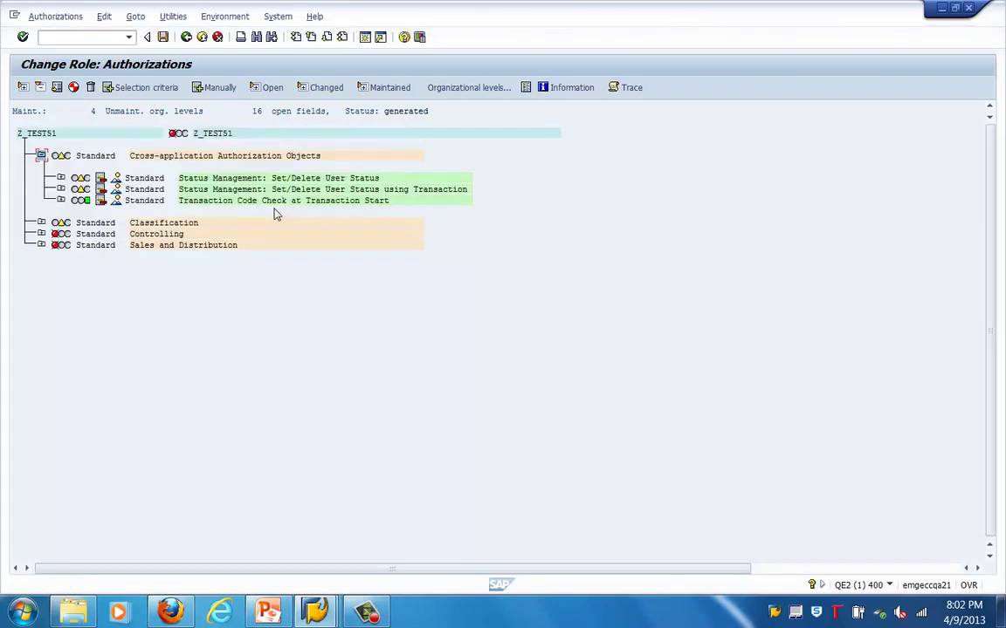
left_click(186, 37)
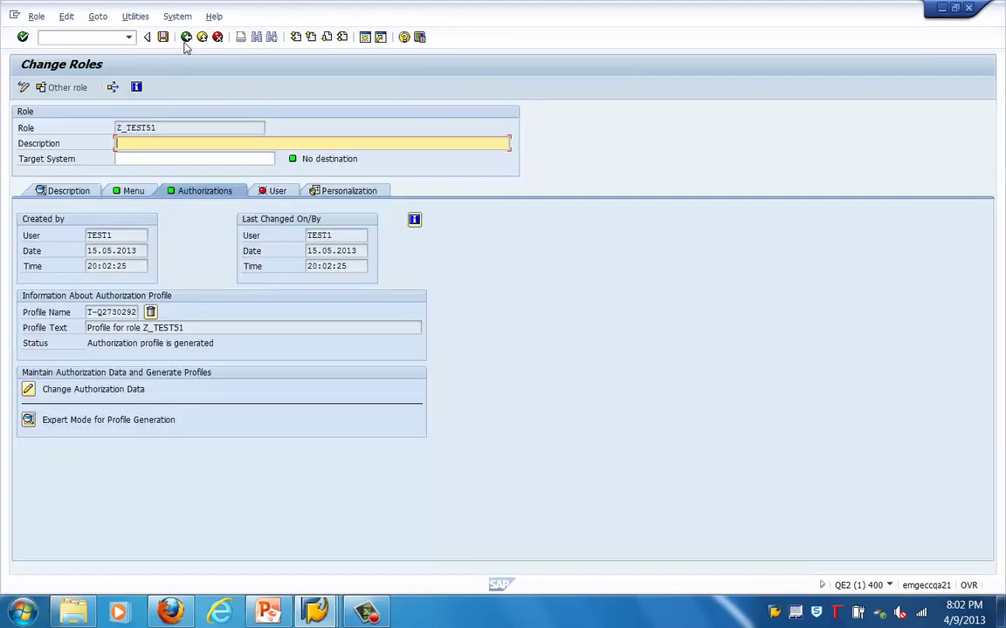
Assign the test user to Z_TEST51, valid 15.05.2013–31.12.9999, and save the role for user comparison.
left_click(274, 192)
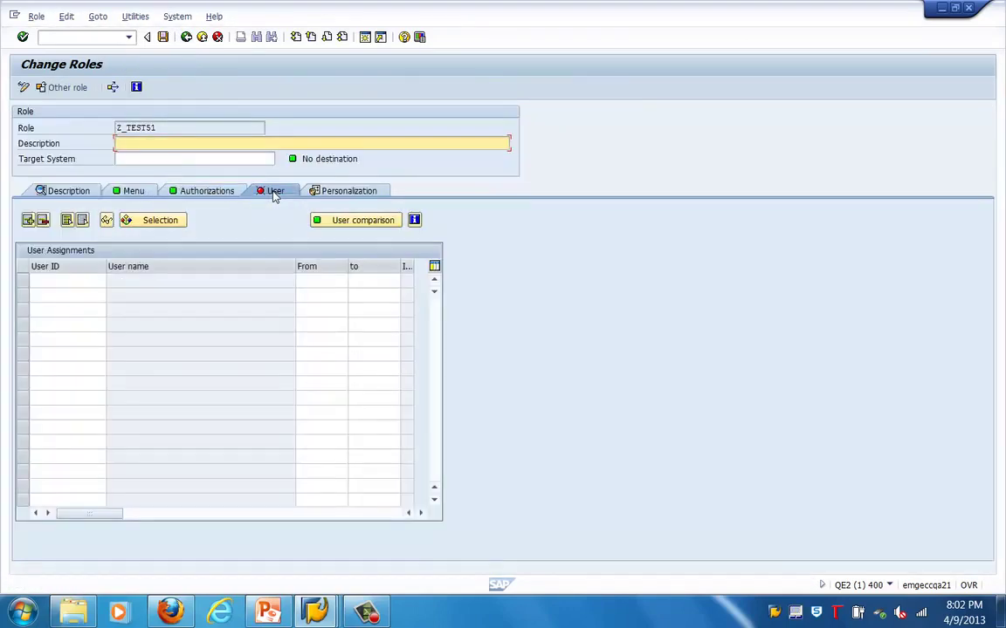
left_click(82, 279)
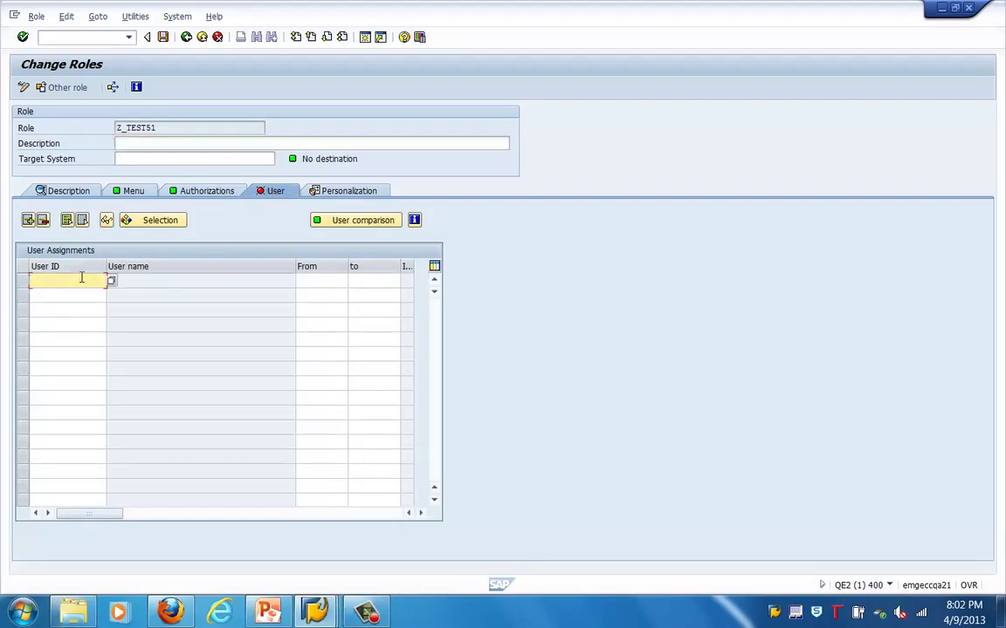
type("test")
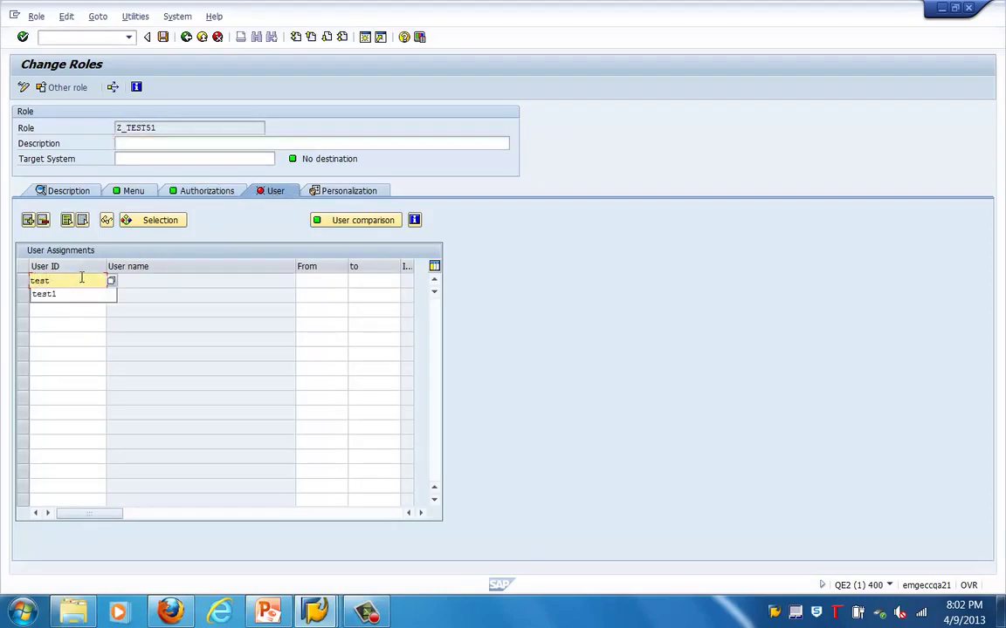
left_click(48, 294)
key("Return")
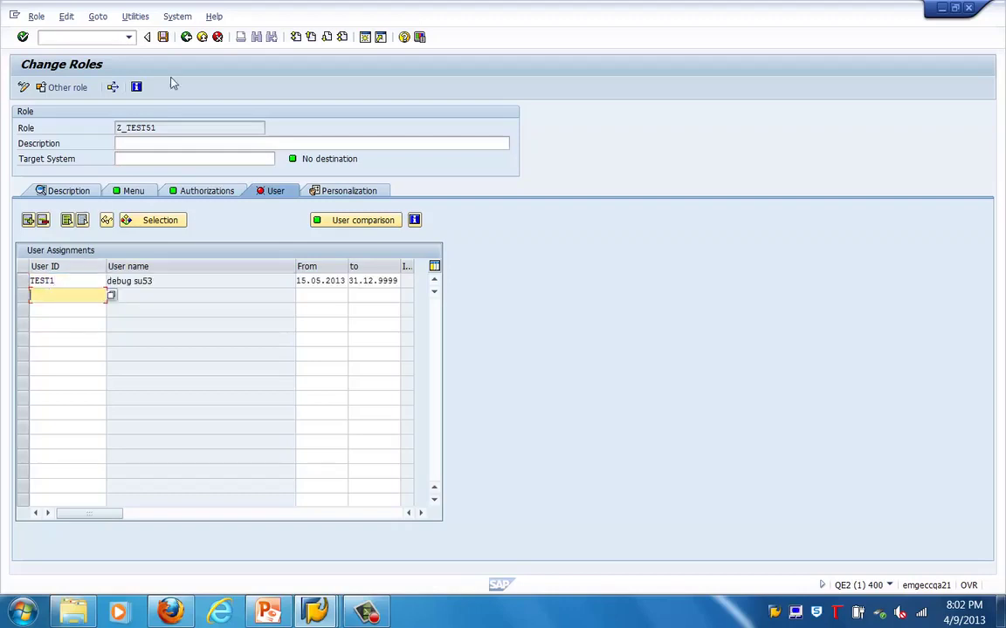
left_click(342, 225)
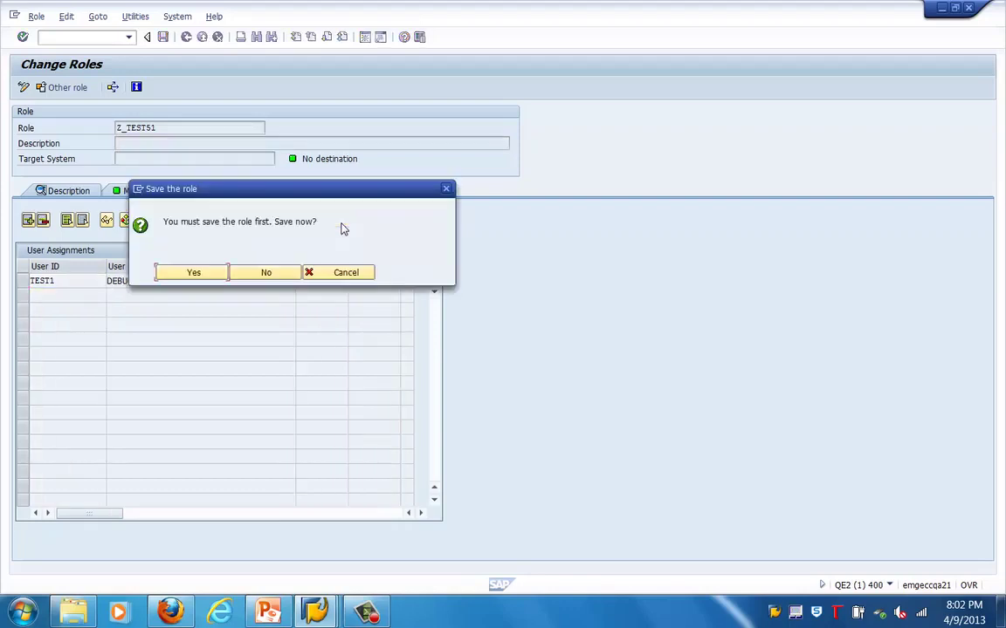
left_click(193, 275)
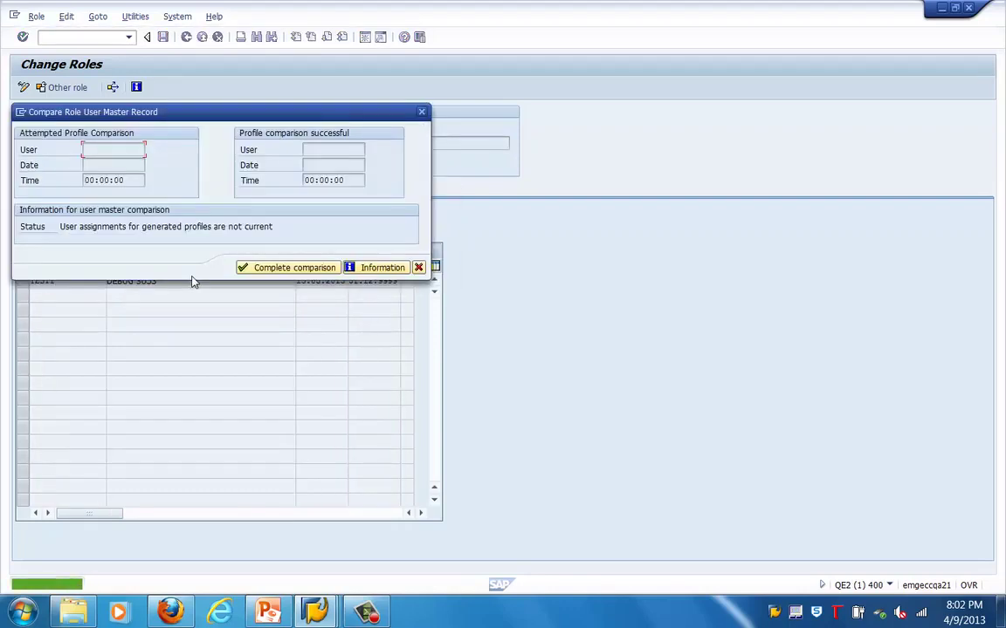
Run the complete user master comparison, close its results, and save role Z_TEST51.
left_click(270, 270)
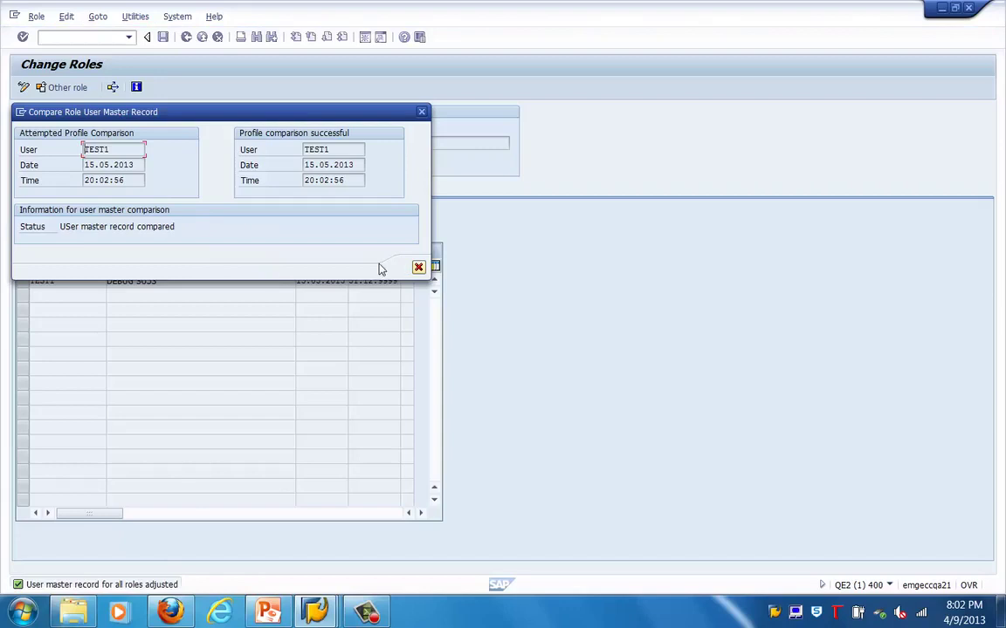
left_click(418, 267)
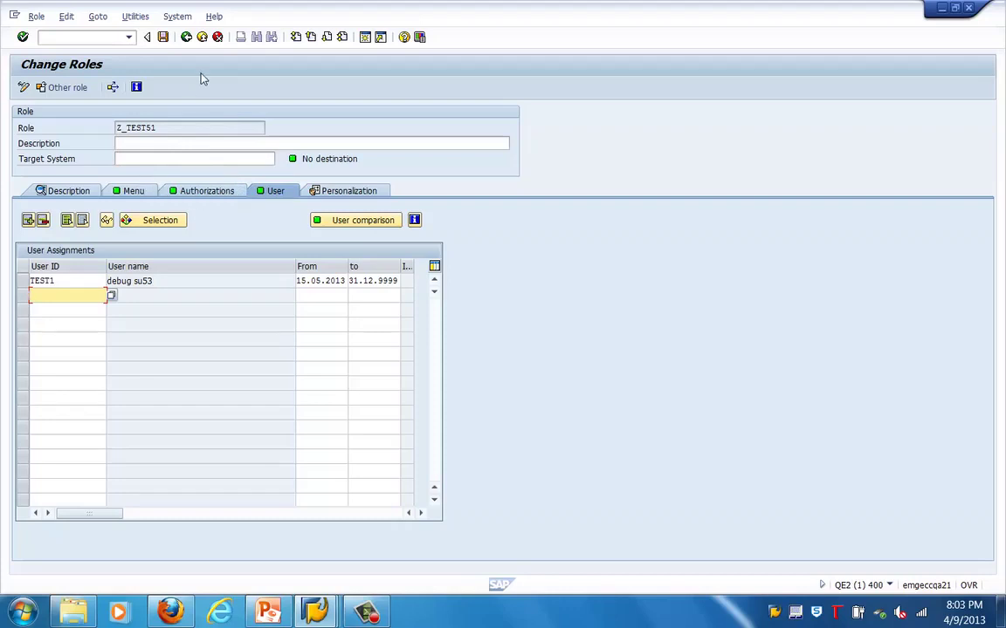
left_click(163, 37)
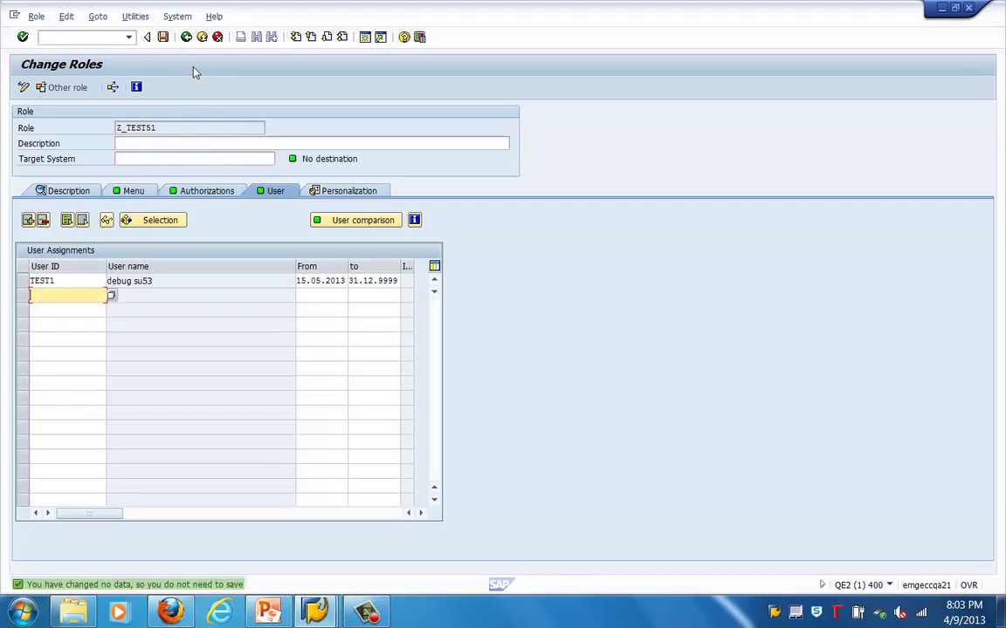